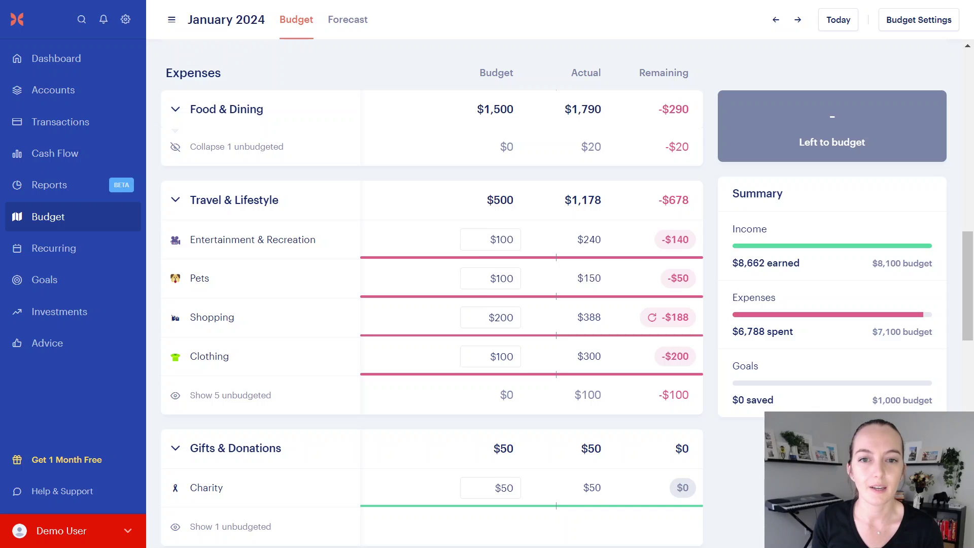
Set the January 2024 budget for the paycheck income category to $8,400 without applying it to future months.
{"action": "scroll", "coordinate": [480, 303], "scroll_direction": "up", "scroll_amount": 12}
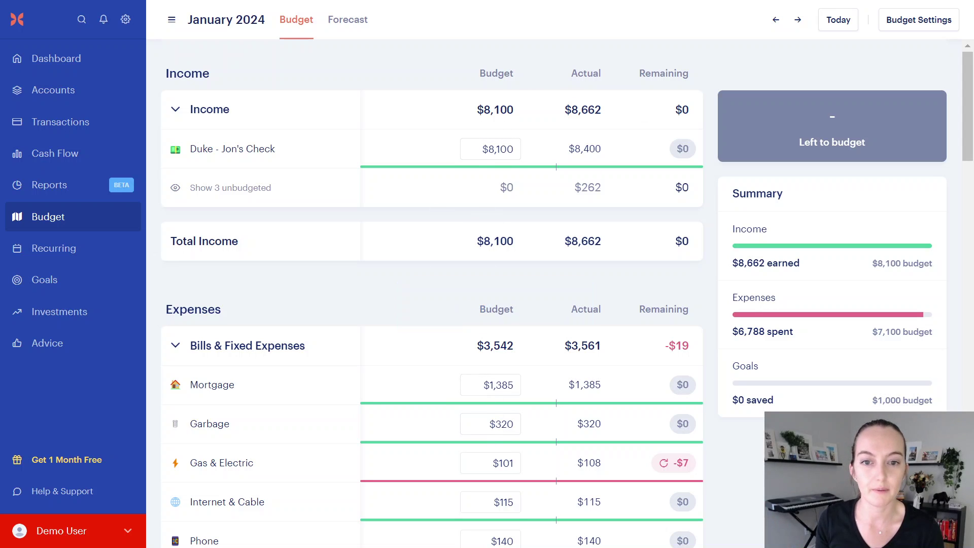
{"action": "scroll", "coordinate": [497, 387], "scroll_direction": "down", "scroll_amount": 5}
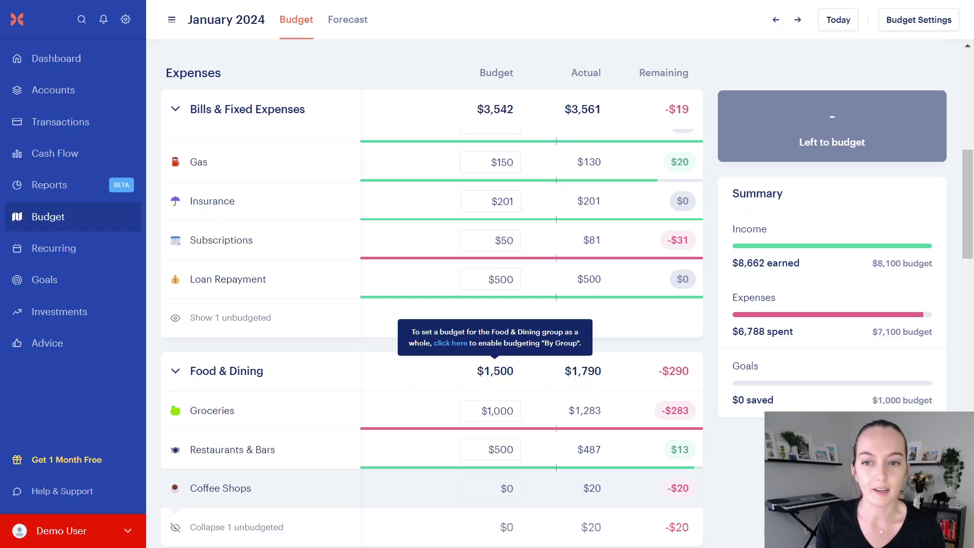
{"action": "scroll", "coordinate": [498, 386], "scroll_direction": "down", "scroll_amount": 5}
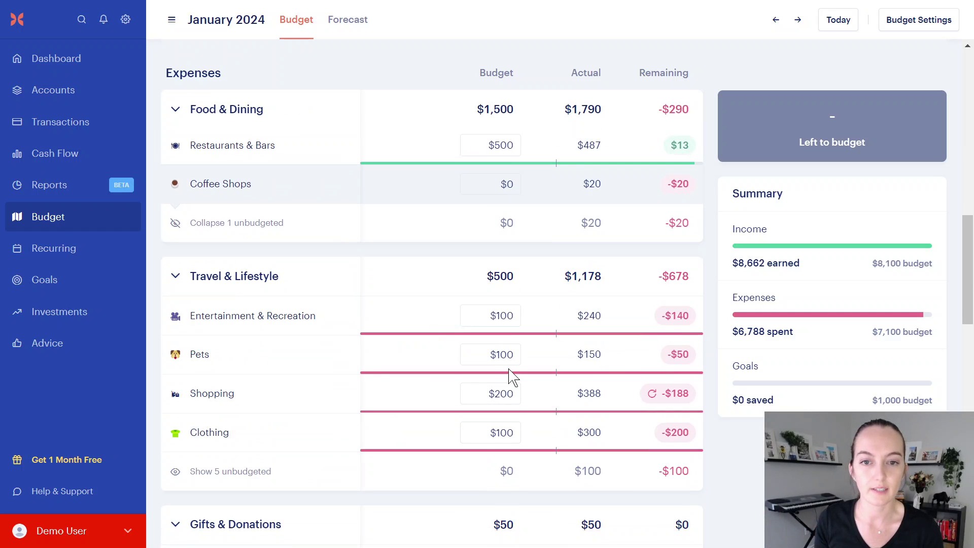
{"action": "scroll", "coordinate": [511, 374], "scroll_direction": "up", "scroll_amount": 10}
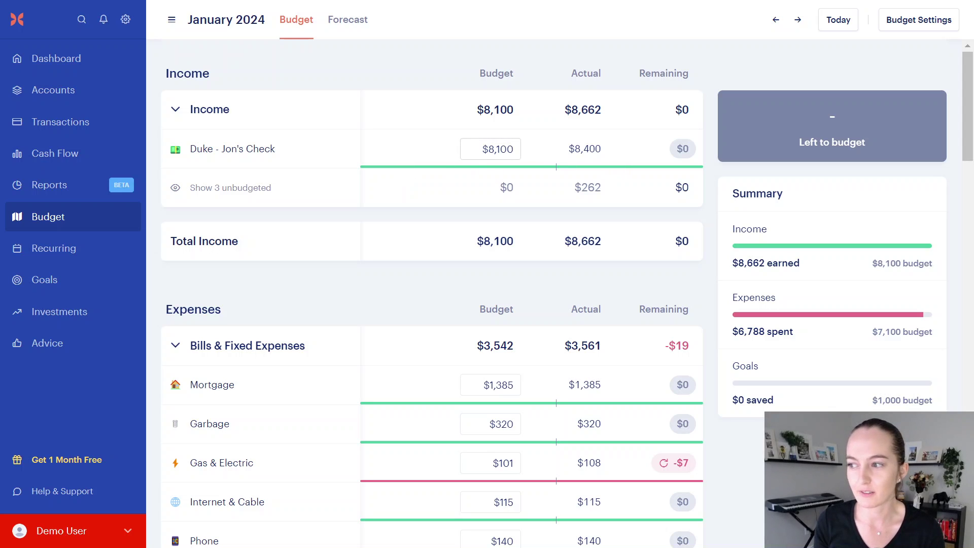
{"action": "left_click", "coordinate": [490, 149]}
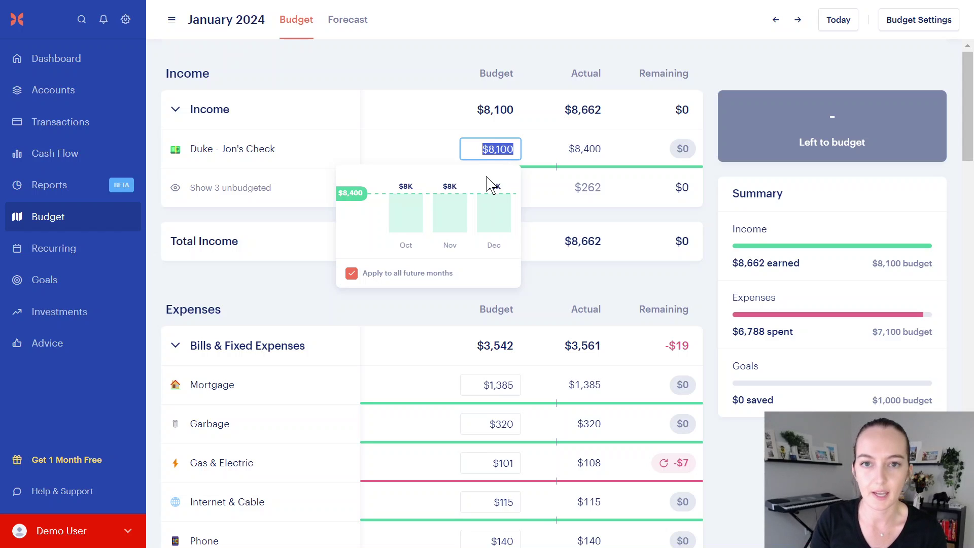
{"action": "type", "text": "8,40"}
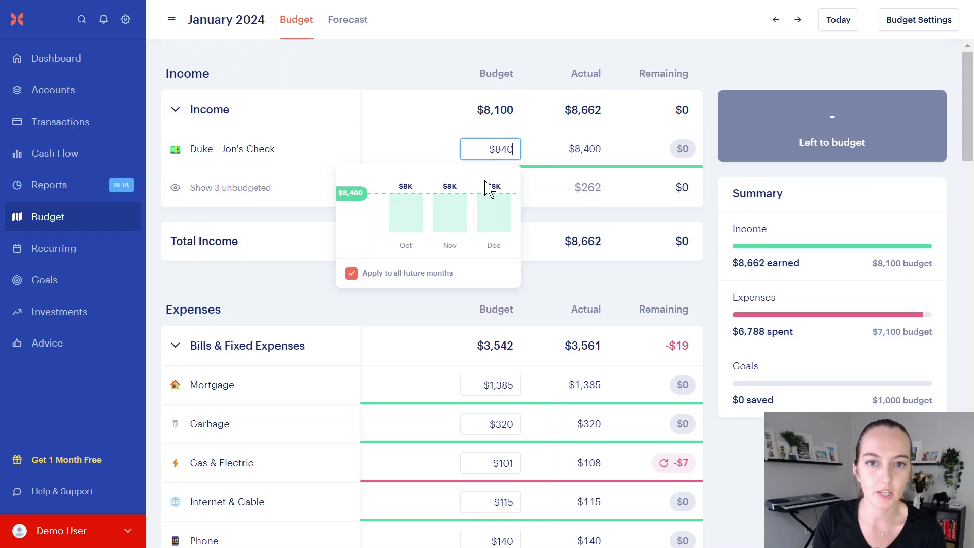
{"action": "type", "text": "0"}
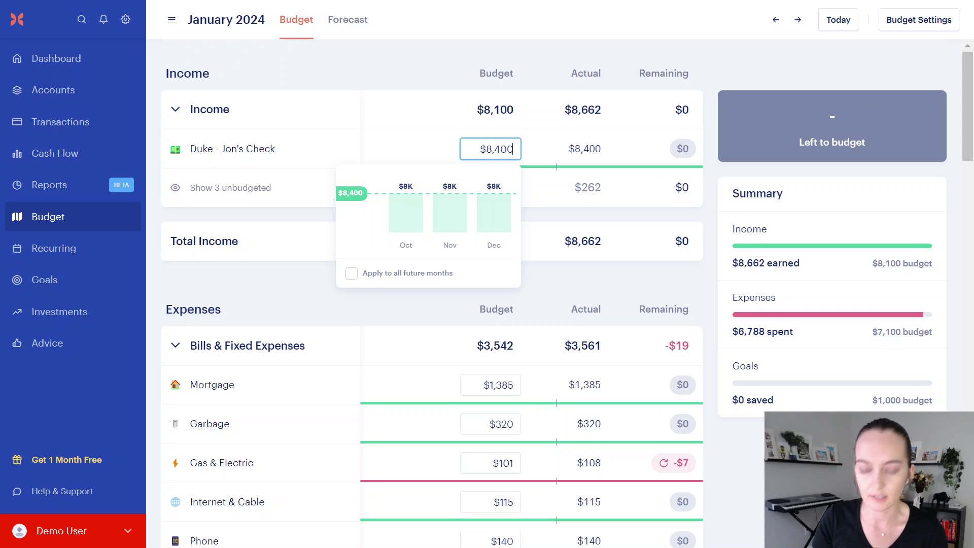
{"action": "key", "text": "Return"}
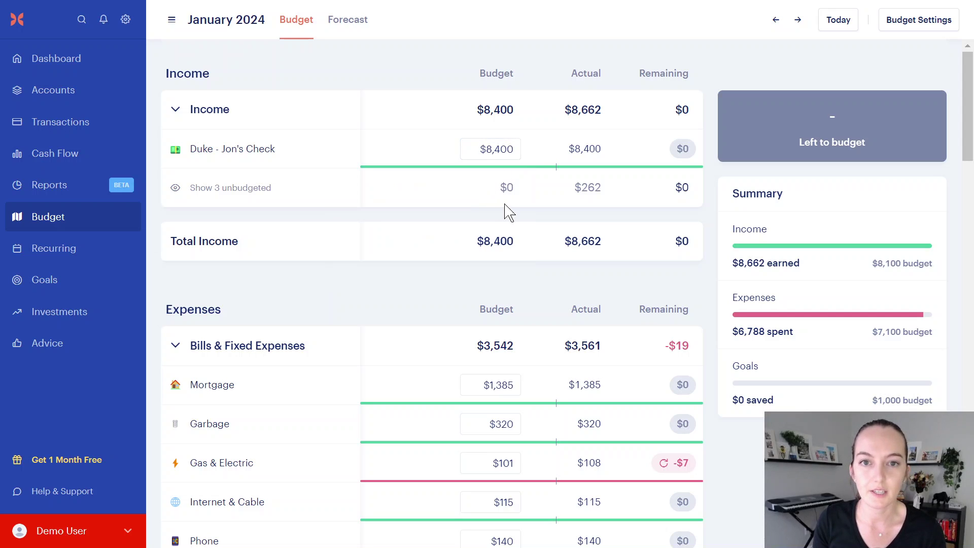
Show the unbudgeted income categories and set the Other Income budget to $250 for January and all future months.
{"action": "left_click", "coordinate": [237, 192]}
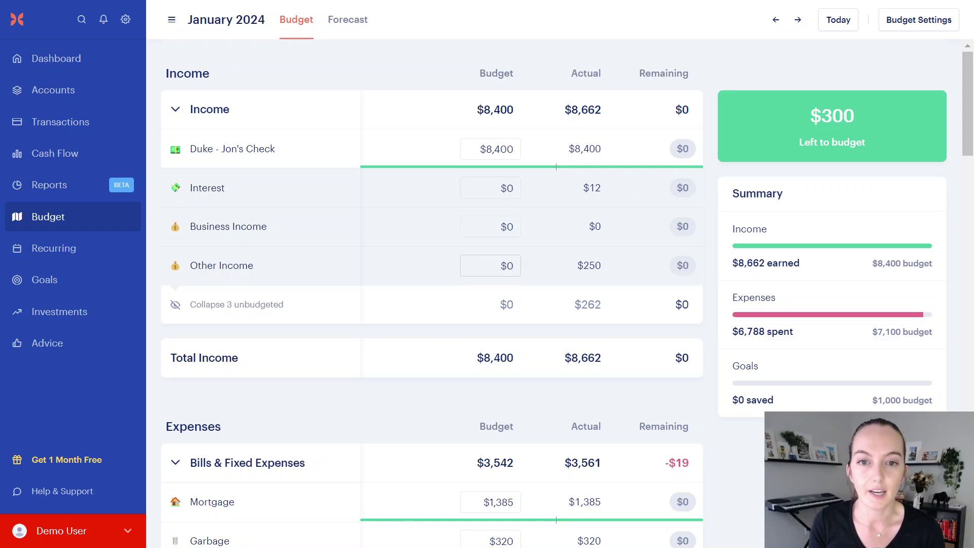
{"action": "left_click", "coordinate": [485, 269]}
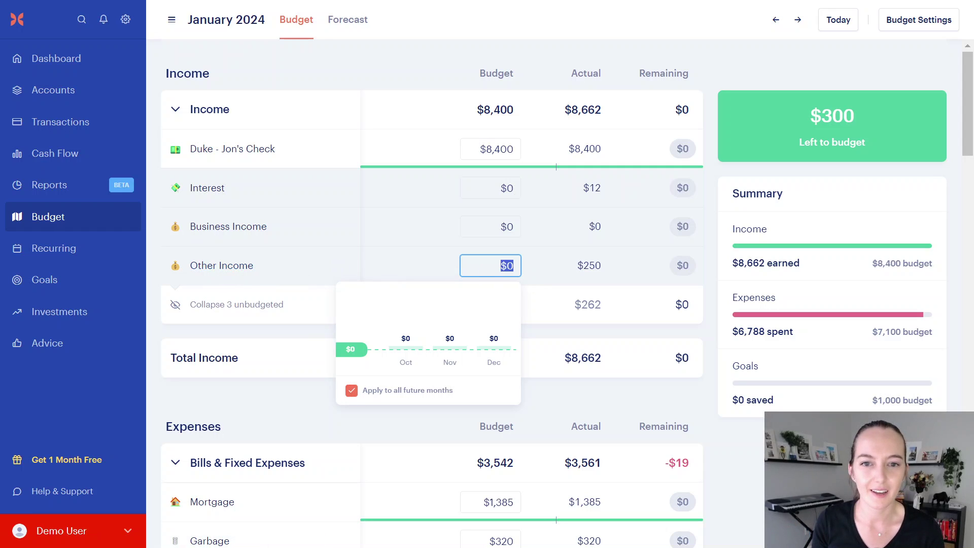
{"action": "left_click", "coordinate": [500, 265]}
{"action": "type", "text": "25"}
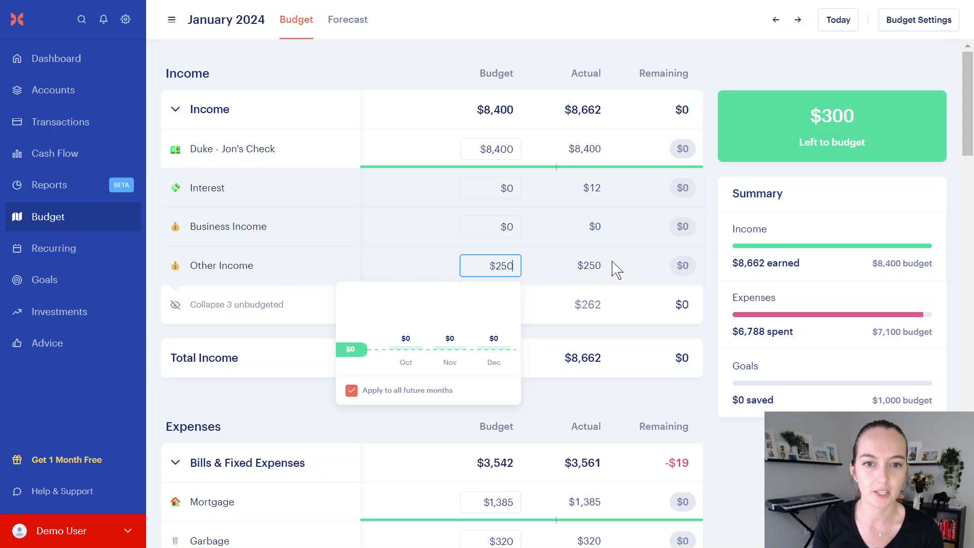
{"action": "key", "text": "Return"}
Set the Interest income budget to its November amount of $12, applied to all future months.
{"action": "left_click", "coordinate": [510, 227]}
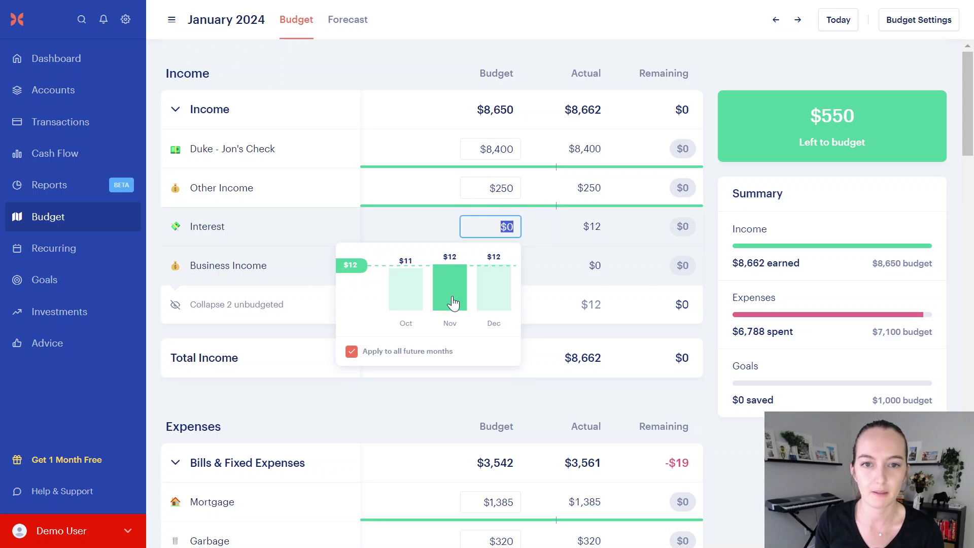
{"action": "left_click", "coordinate": [451, 308]}
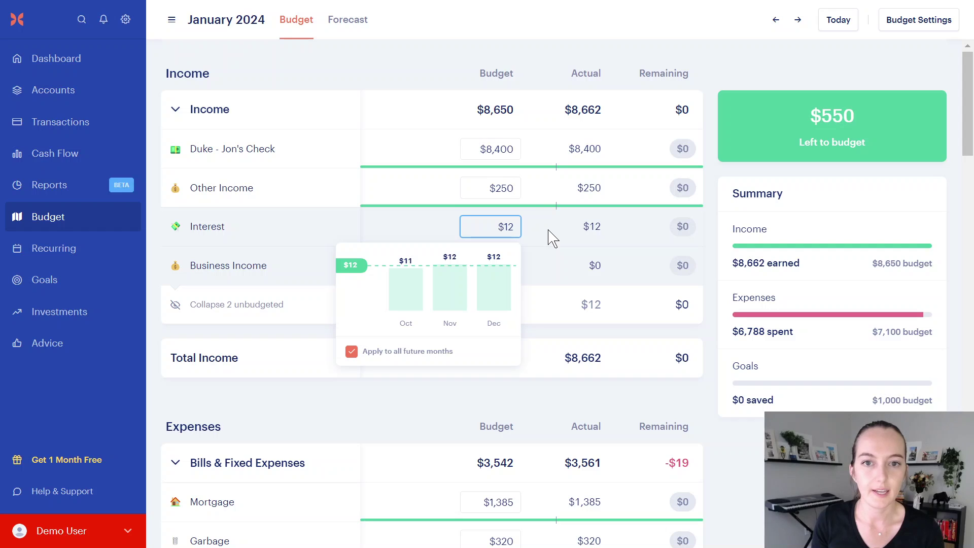
{"action": "key", "text": "Return"}
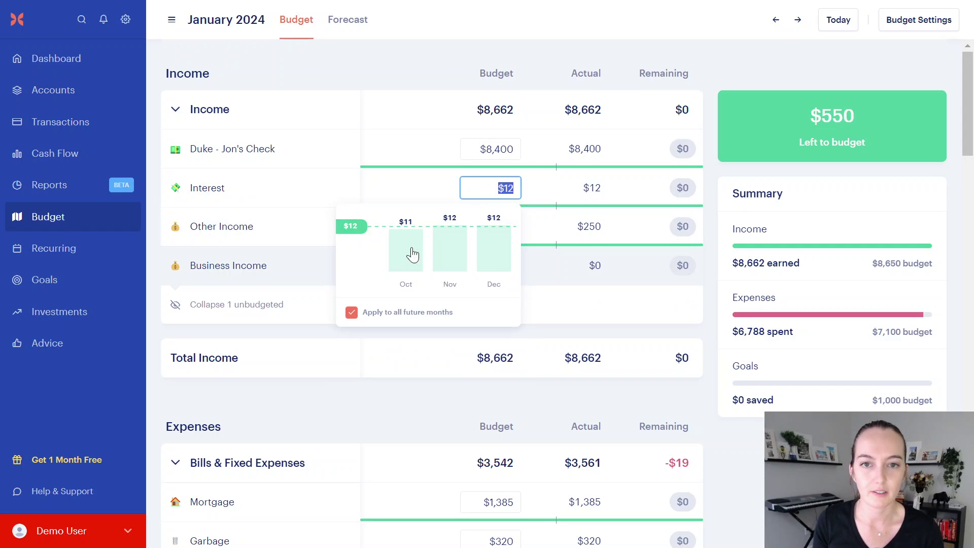
View the February 2024 budget to check the carried-over income amounts, and return to January 2024.
{"action": "left_click", "coordinate": [577, 231]}
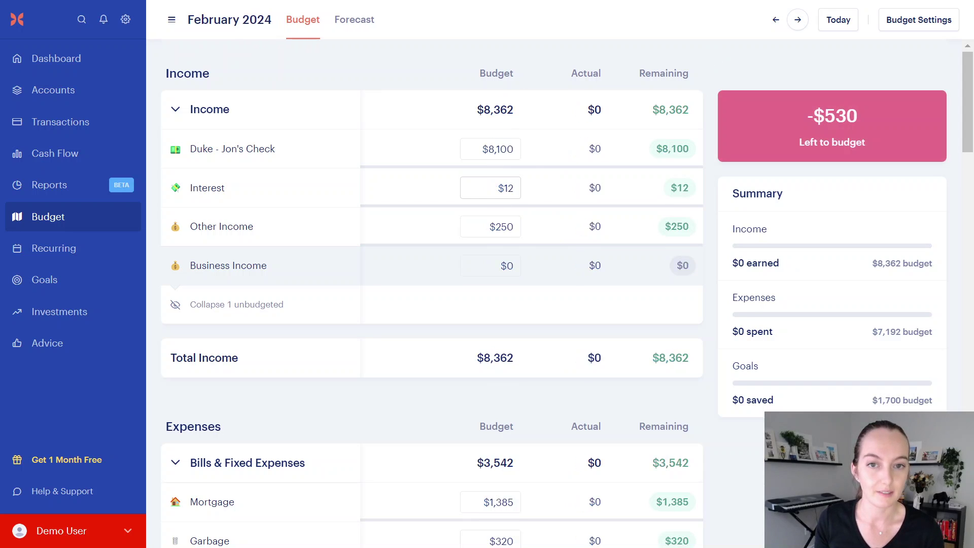
{"action": "left_click", "coordinate": [774, 20]}
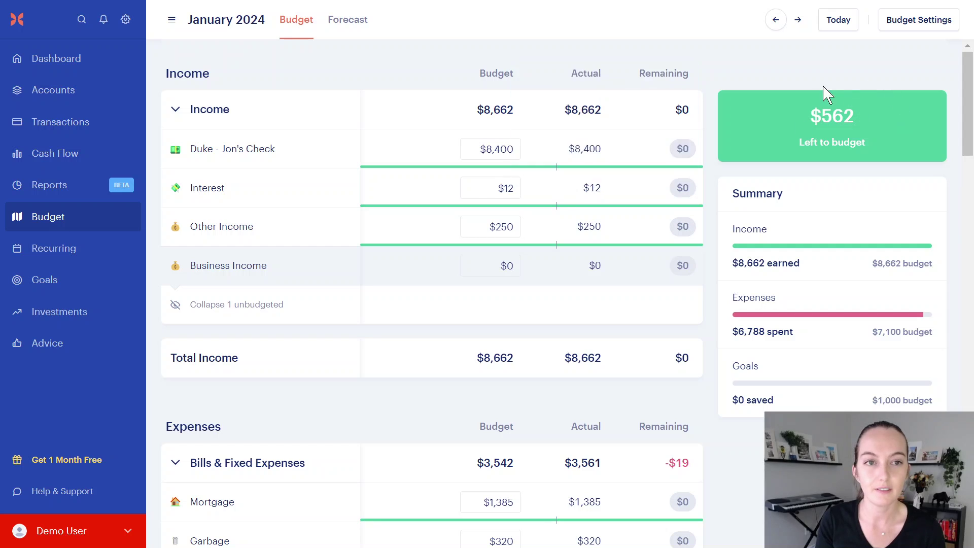
Review the amount left to budget and compare budgeted with actual January spending across the expense groups.
{"action": "scroll", "coordinate": [459, 330], "scroll_direction": "down", "scroll_amount": 9}
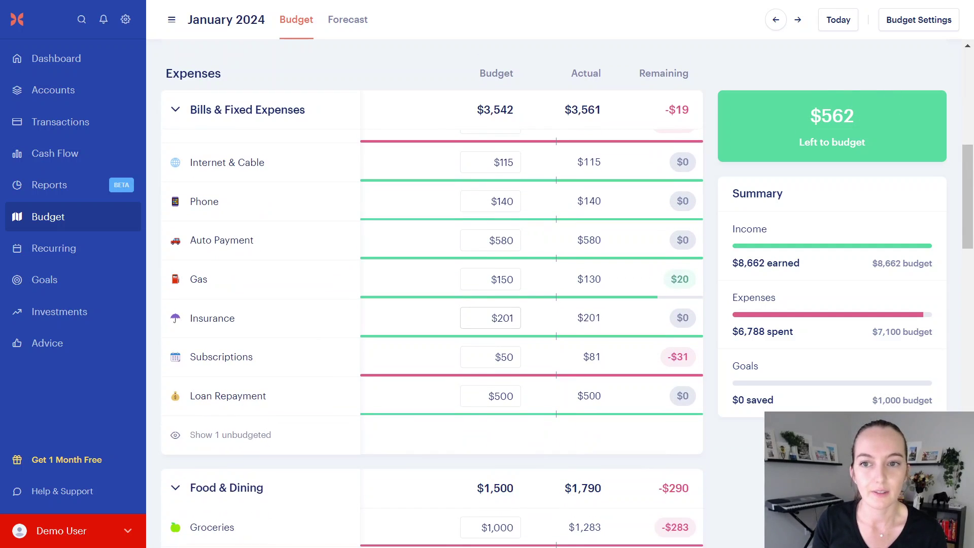
{"action": "scroll", "coordinate": [516, 224], "scroll_direction": "up", "scroll_amount": 2}
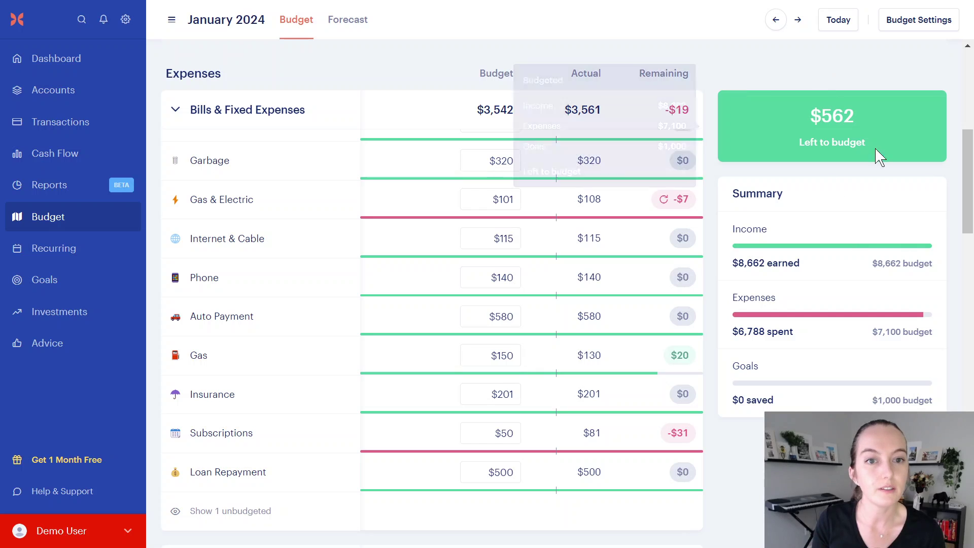
{"action": "scroll", "coordinate": [553, 260], "scroll_direction": "down", "scroll_amount": 8}
{"action": "mouse_move", "coordinate": [774, 142]}
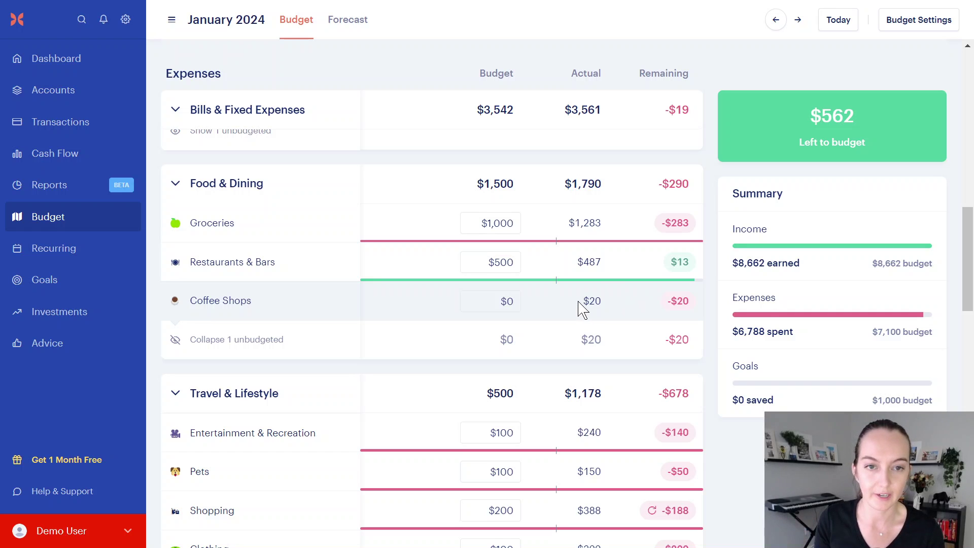
{"action": "scroll", "coordinate": [582, 310], "scroll_direction": "up", "scroll_amount": 4}
{"action": "scroll", "coordinate": [582, 309], "scroll_direction": "up", "scroll_amount": 5}
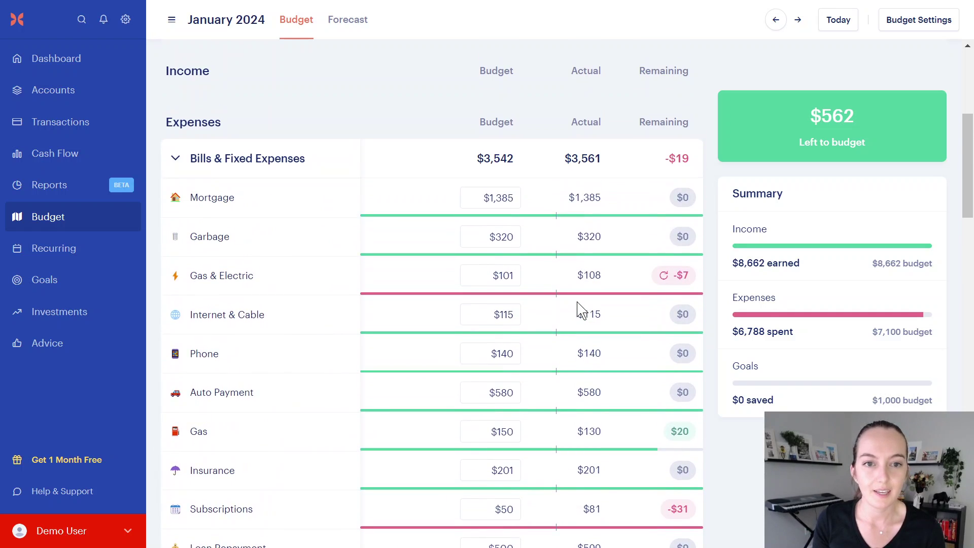
{"action": "scroll", "coordinate": [582, 309], "scroll_direction": "down", "scroll_amount": 4}
{"action": "scroll", "coordinate": [582, 309], "scroll_direction": "up", "scroll_amount": 5}
{"action": "scroll", "coordinate": [582, 310], "scroll_direction": "down", "scroll_amount": 6}
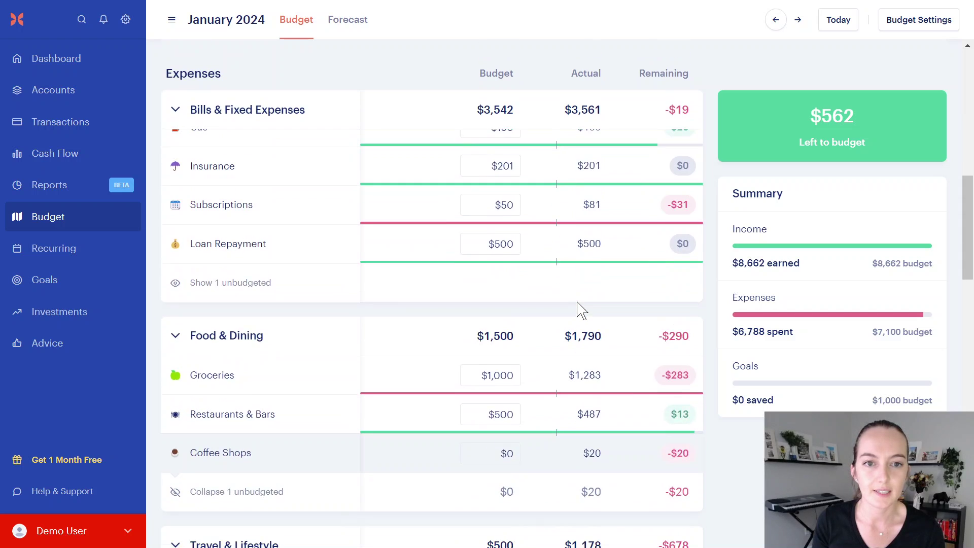
{"action": "scroll", "coordinate": [579, 311], "scroll_direction": "down", "scroll_amount": 10}
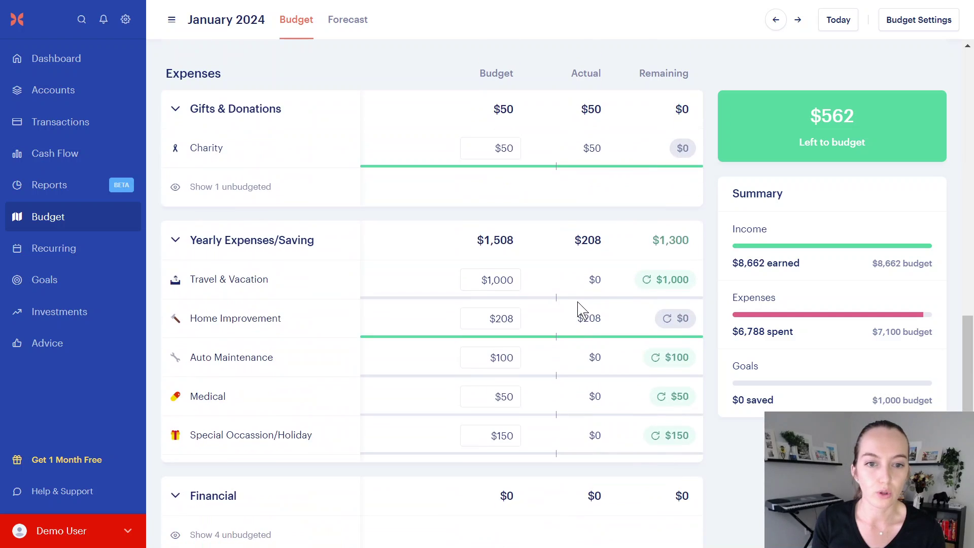
{"action": "mouse_move", "coordinate": [649, 284]}
{"action": "scroll", "coordinate": [345, 264], "scroll_direction": "up", "scroll_amount": 10}
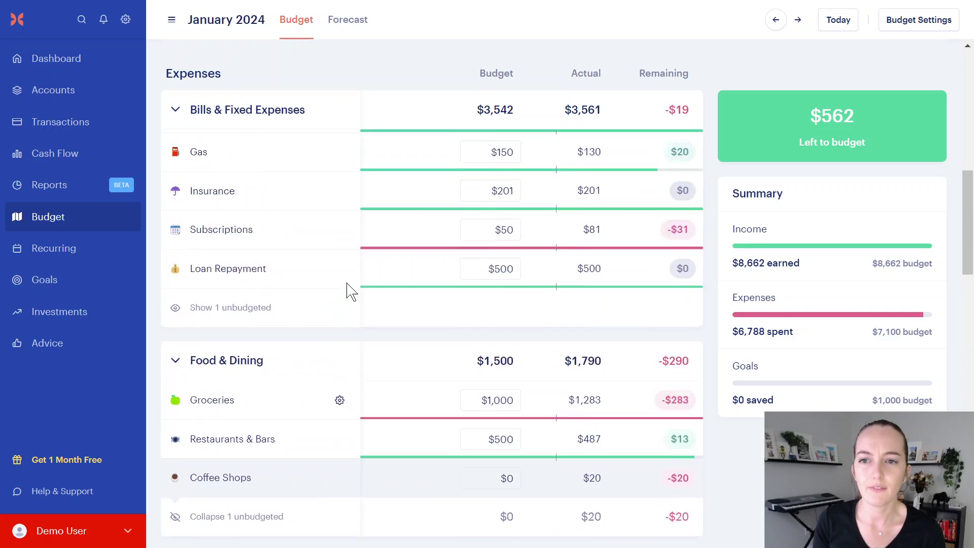
{"action": "scroll", "coordinate": [245, 188], "scroll_direction": "up", "scroll_amount": 3}
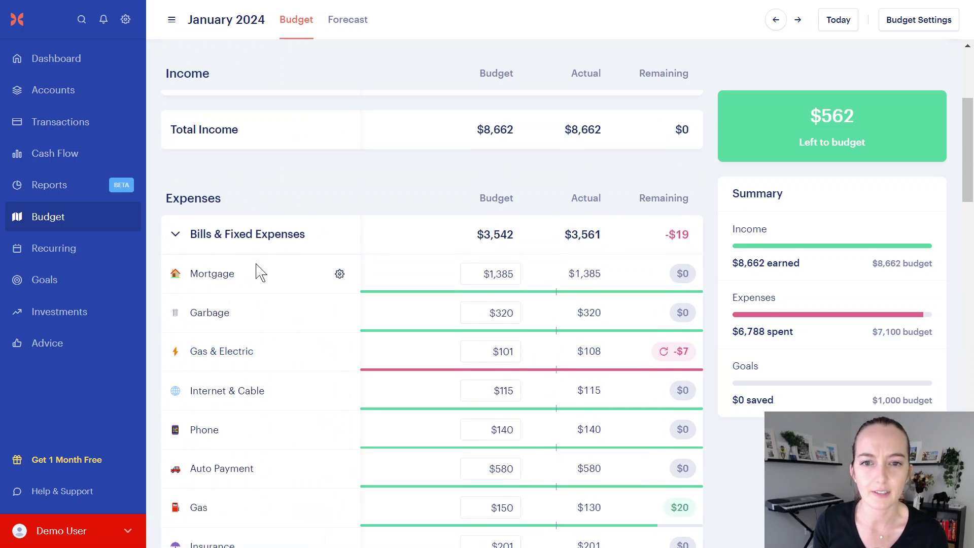
{"action": "scroll", "coordinate": [259, 273], "scroll_direction": "down", "scroll_amount": 3}
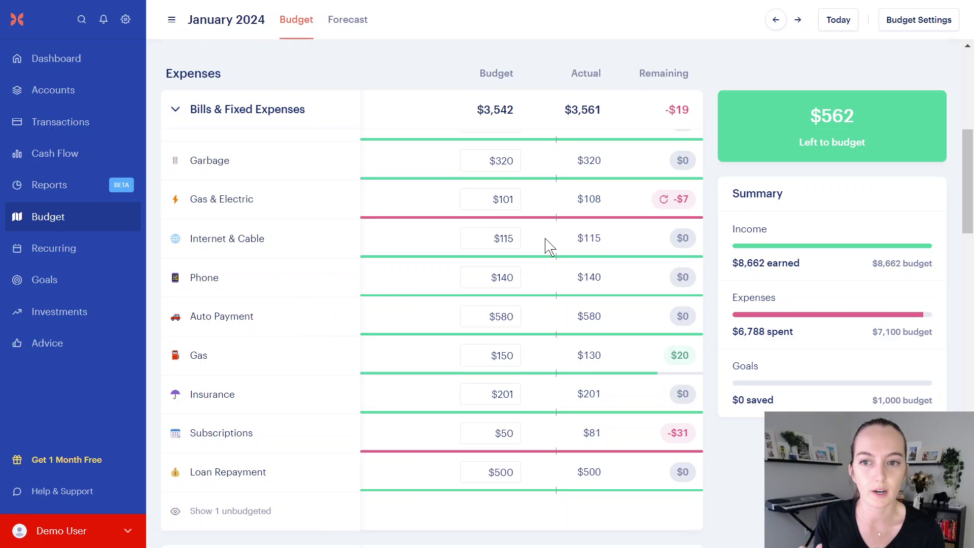
Examine the rollover categories in Yearly Expenses/Saving and Travel & Lifestyle, including Travel & Vacation and Shopping, plus the goal contributions.
{"action": "scroll", "coordinate": [548, 247], "scroll_direction": "down", "scroll_amount": 15}
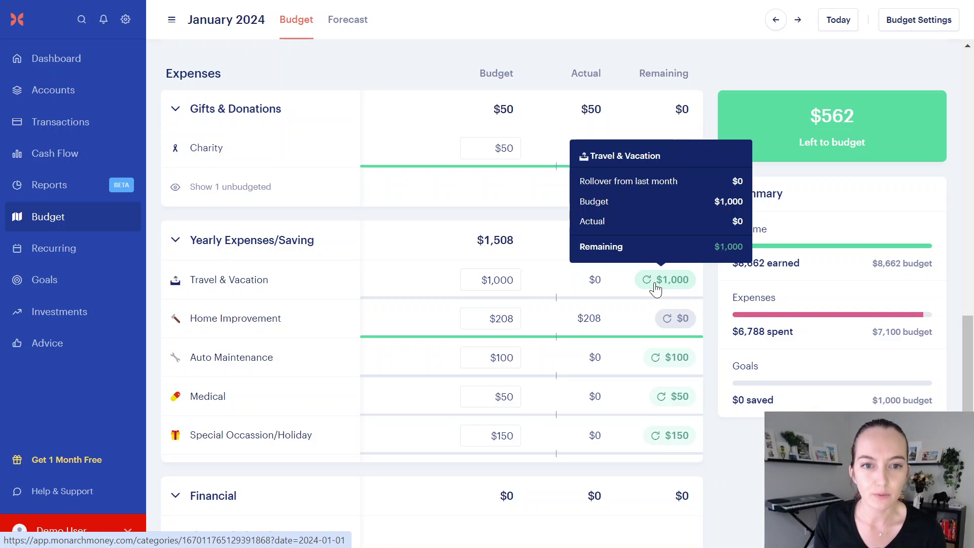
{"action": "scroll", "coordinate": [655, 292], "scroll_direction": "up", "scroll_amount": 7}
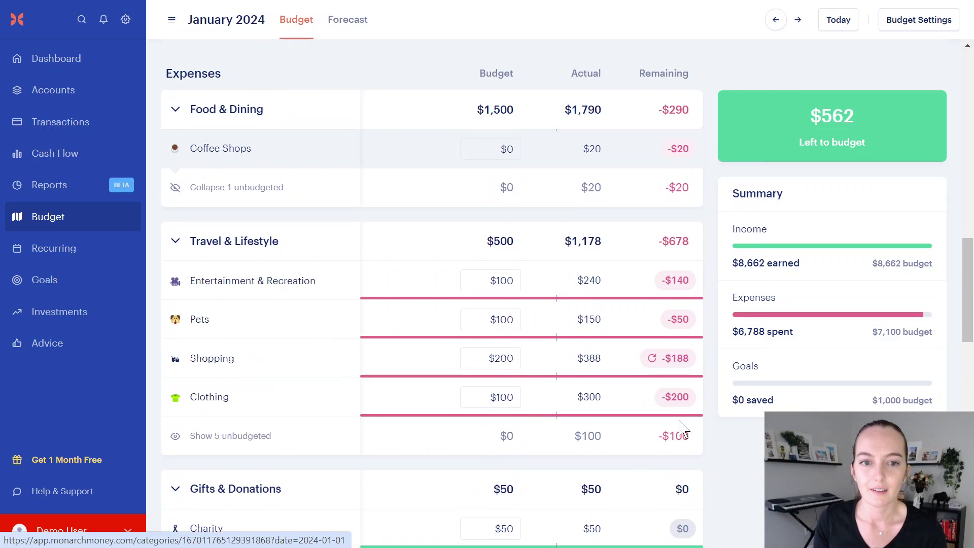
{"action": "scroll", "coordinate": [680, 421], "scroll_direction": "up", "scroll_amount": 3}
{"action": "scroll", "coordinate": [684, 380], "scroll_direction": "down", "scroll_amount": 7}
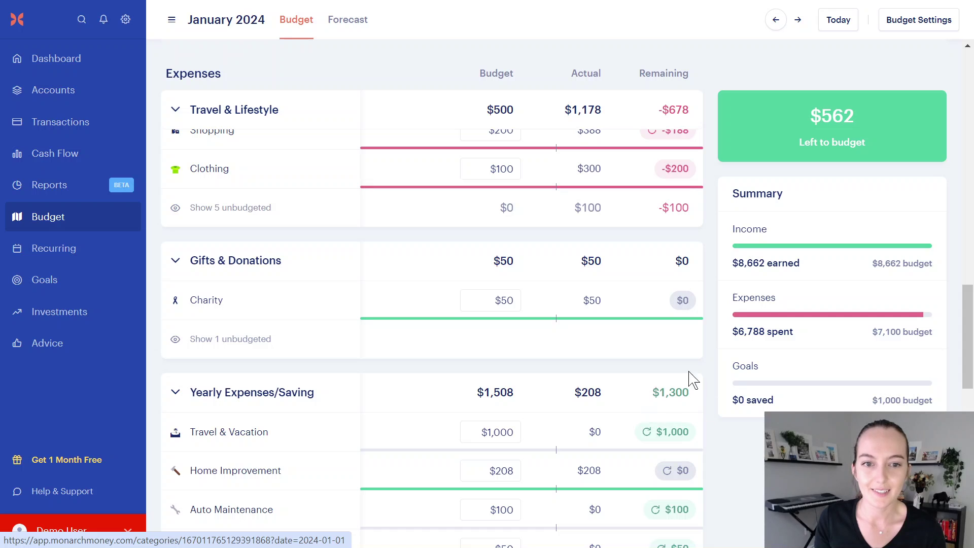
{"action": "scroll", "coordinate": [677, 392], "scroll_direction": "down", "scroll_amount": 5}
{"action": "scroll", "coordinate": [533, 307], "scroll_direction": "down", "scroll_amount": 4}
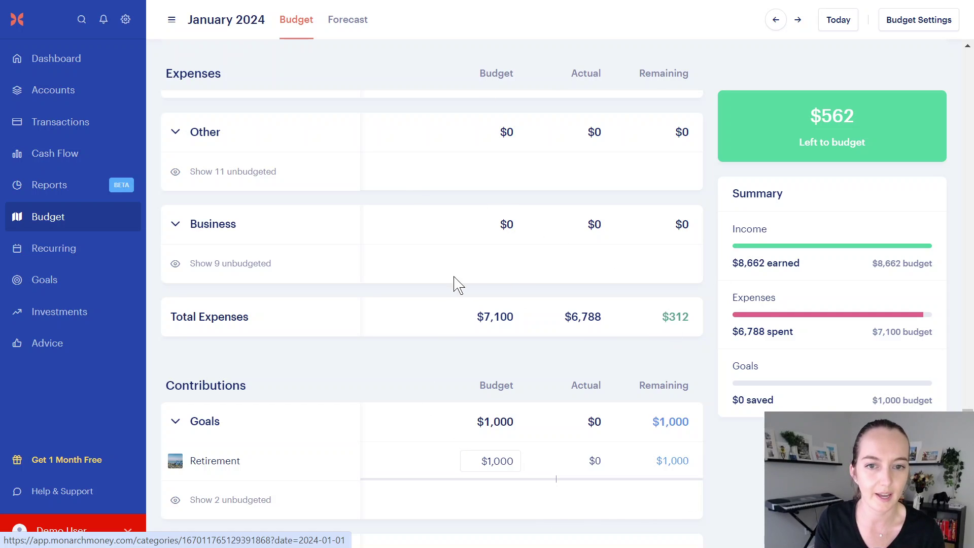
{"action": "scroll", "coordinate": [654, 345], "scroll_direction": "up", "scroll_amount": 7}
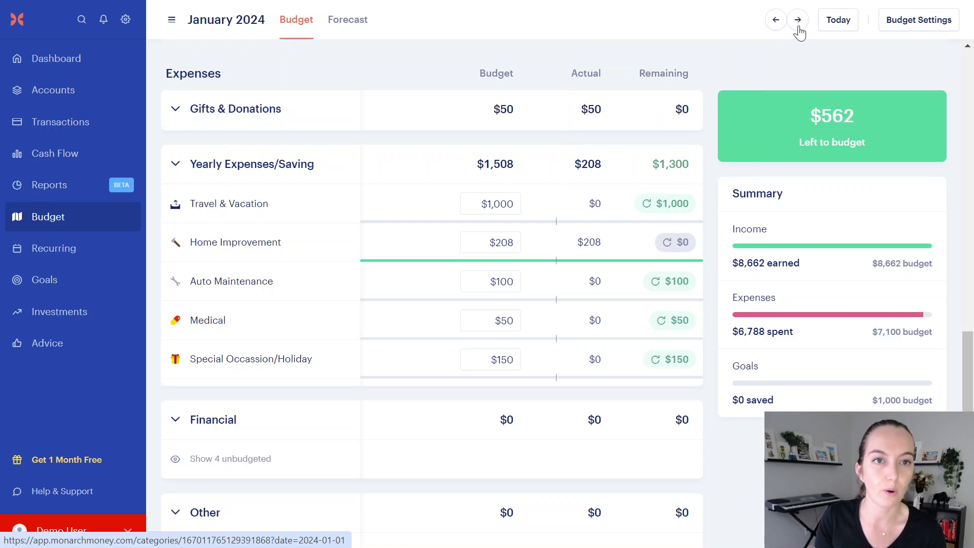
{"action": "scroll", "coordinate": [685, 305], "scroll_direction": "up", "scroll_amount": 5}
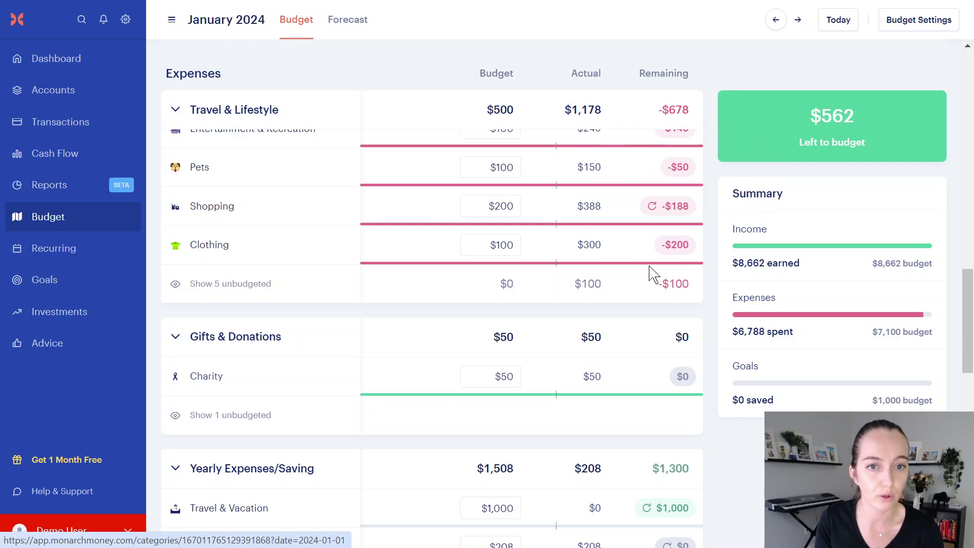
{"action": "scroll", "coordinate": [664, 269], "scroll_direction": "down", "scroll_amount": 6}
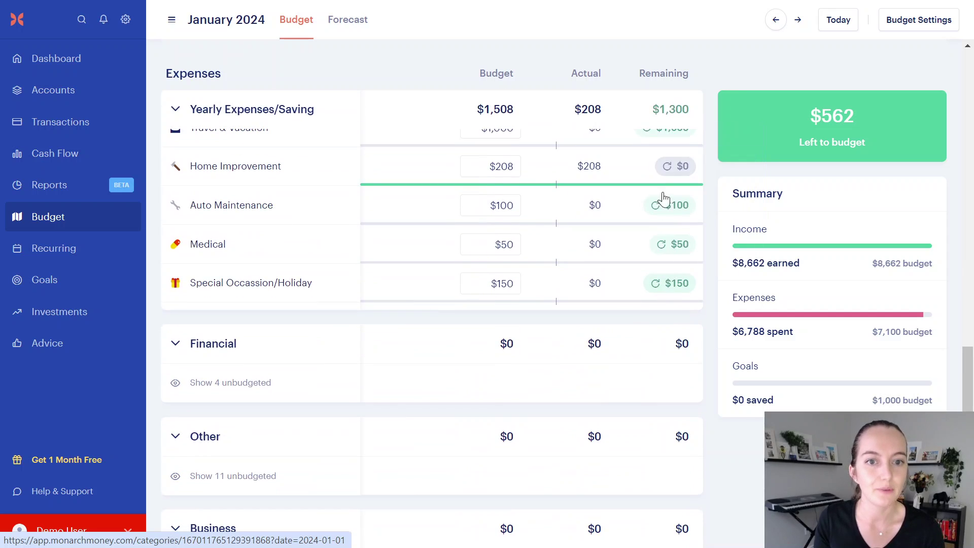
{"action": "scroll", "coordinate": [665, 200], "scroll_direction": "up", "scroll_amount": 3}
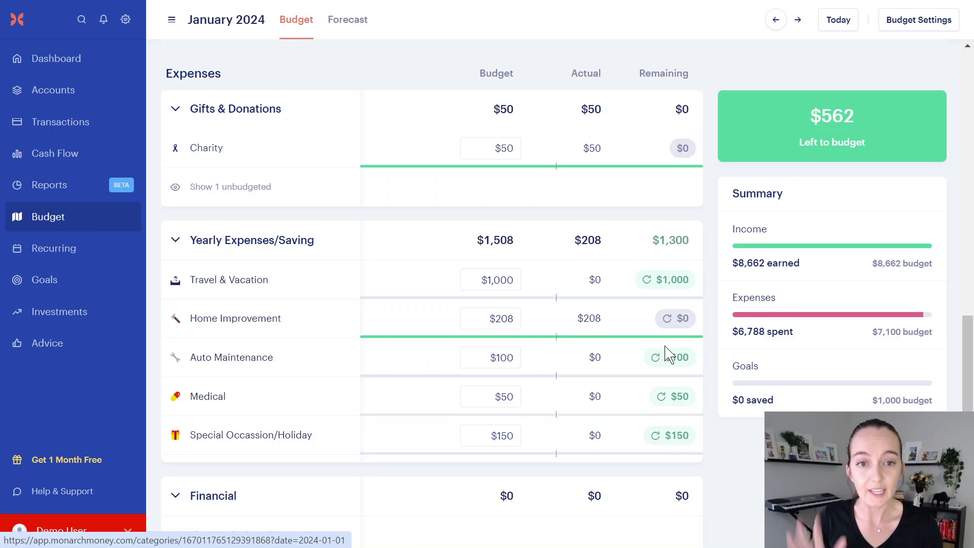
{"action": "scroll", "coordinate": [666, 345], "scroll_direction": "up", "scroll_amount": 3}
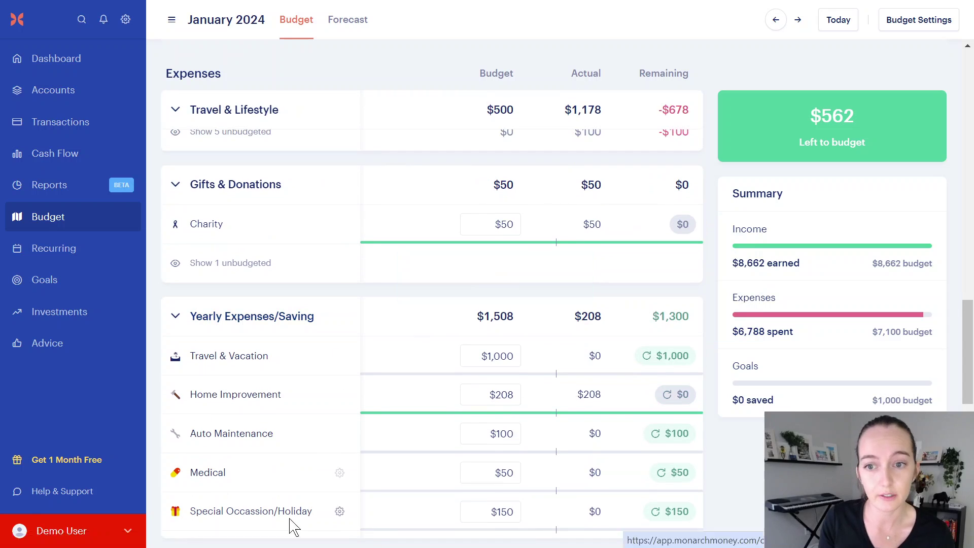
{"action": "scroll", "coordinate": [430, 422], "scroll_direction": "up", "scroll_amount": 3}
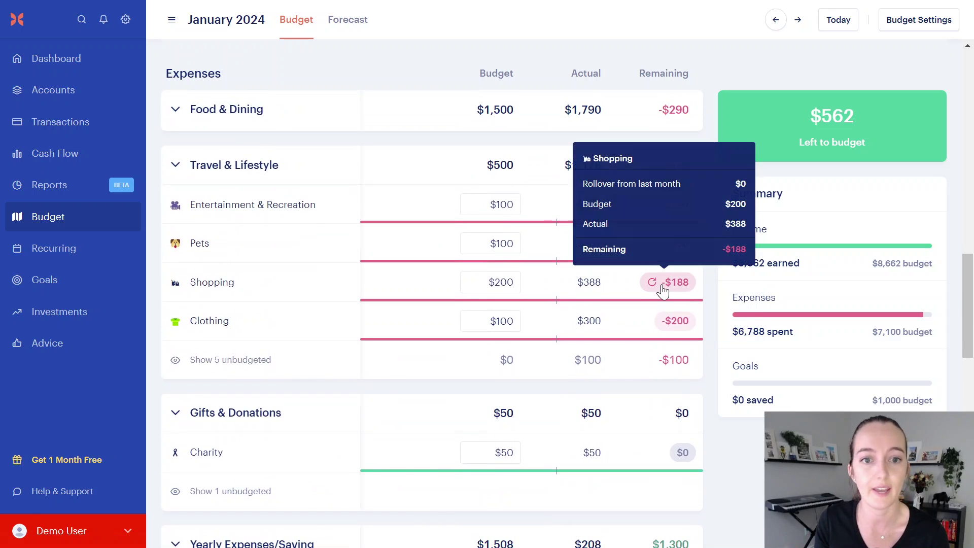
Compare budgeted and actual amounts across Bills & Fixed Expenses, Food & Dining, Travel & Lifestyle and Gifts & Donations to spot overspent categories.
{"action": "scroll", "coordinate": [610, 352], "scroll_direction": "up", "scroll_amount": 3}
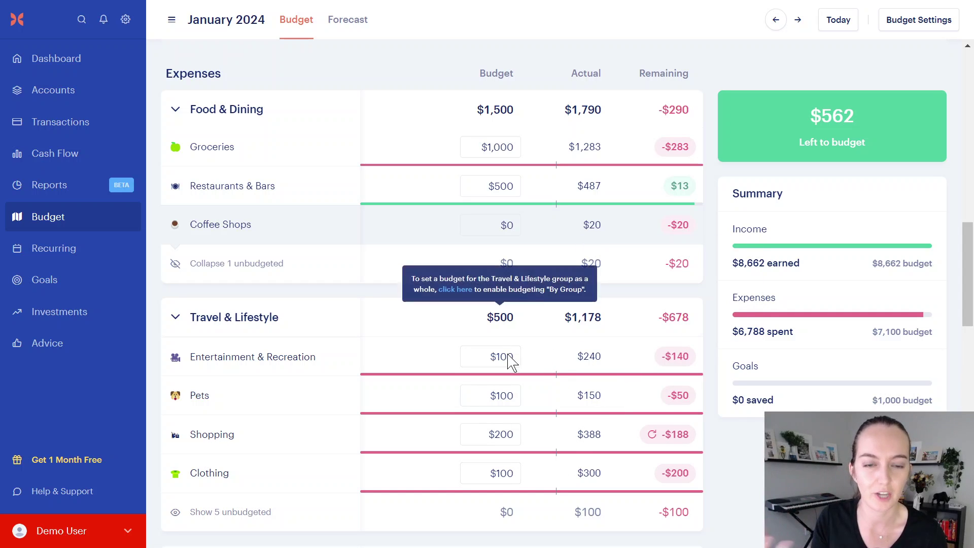
{"action": "scroll", "coordinate": [659, 467], "scroll_direction": "up", "scroll_amount": 5}
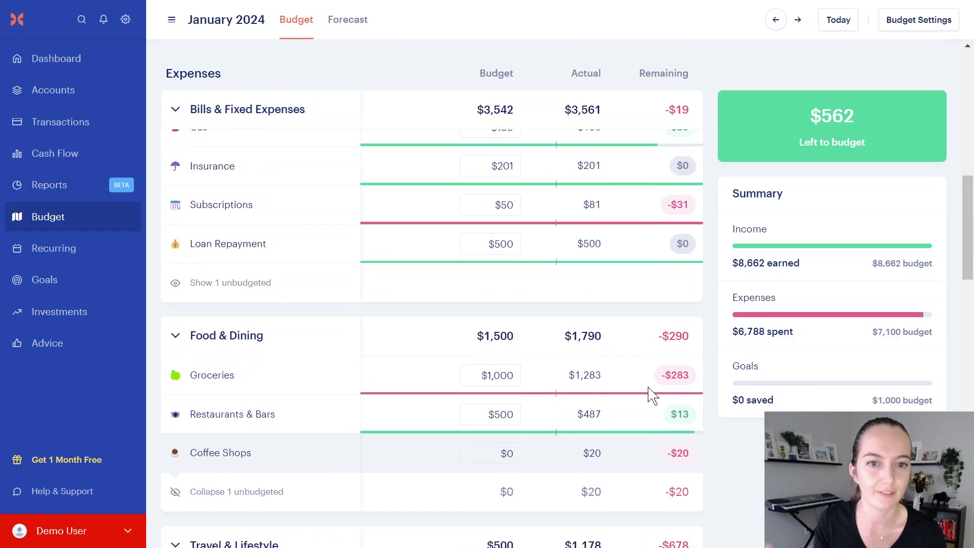
{"action": "scroll", "coordinate": [633, 321], "scroll_direction": "up", "scroll_amount": 2}
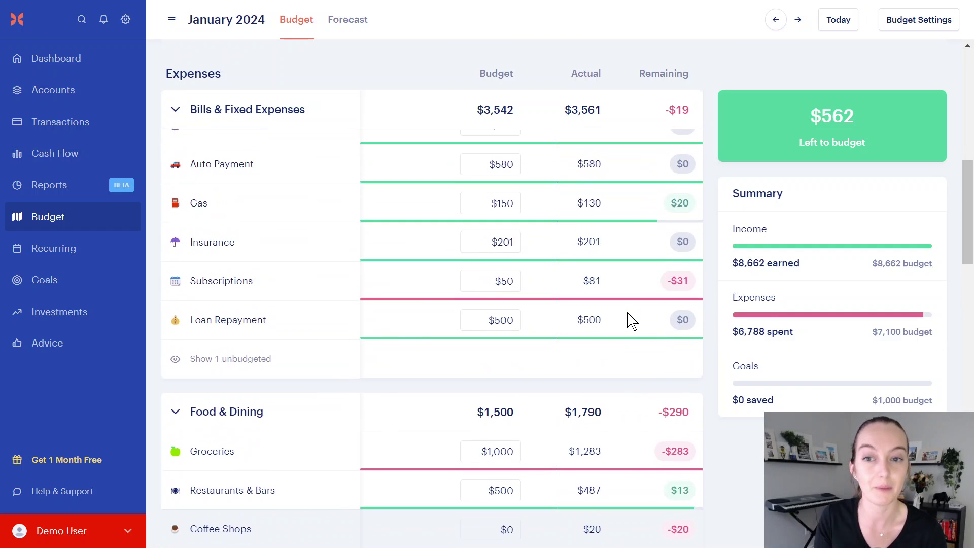
{"action": "scroll", "coordinate": [624, 323], "scroll_direction": "down", "scroll_amount": 3}
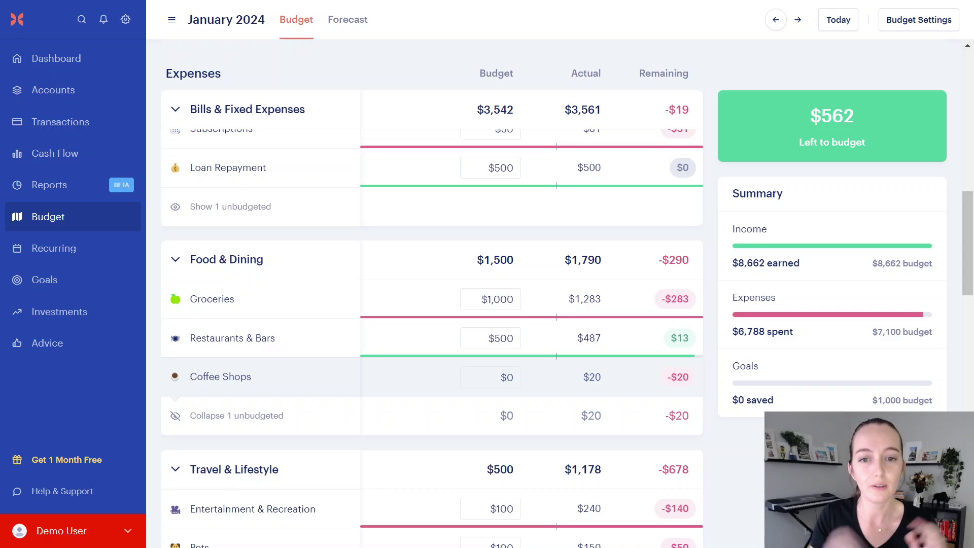
{"action": "scroll", "coordinate": [569, 284], "scroll_direction": "down", "scroll_amount": 5}
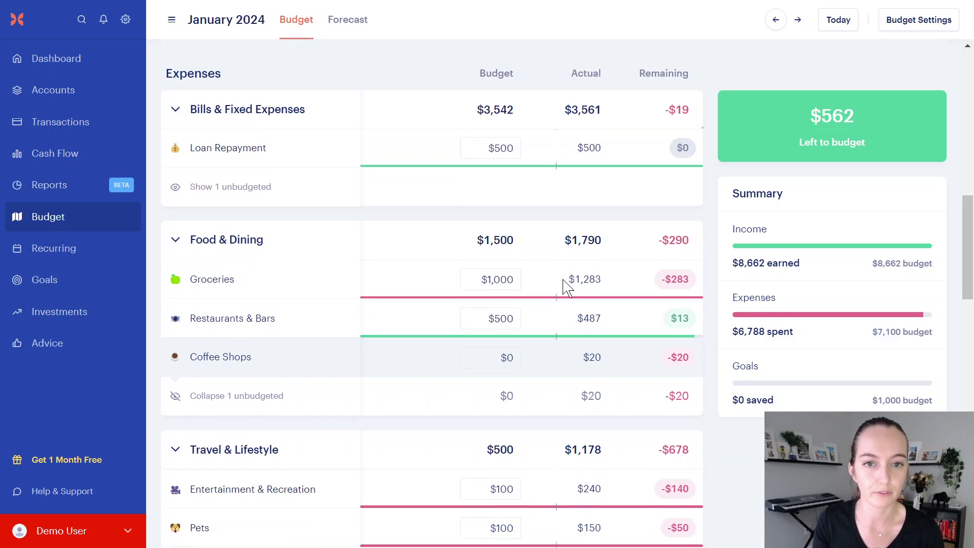
{"action": "mouse_move", "coordinate": [694, 282]}
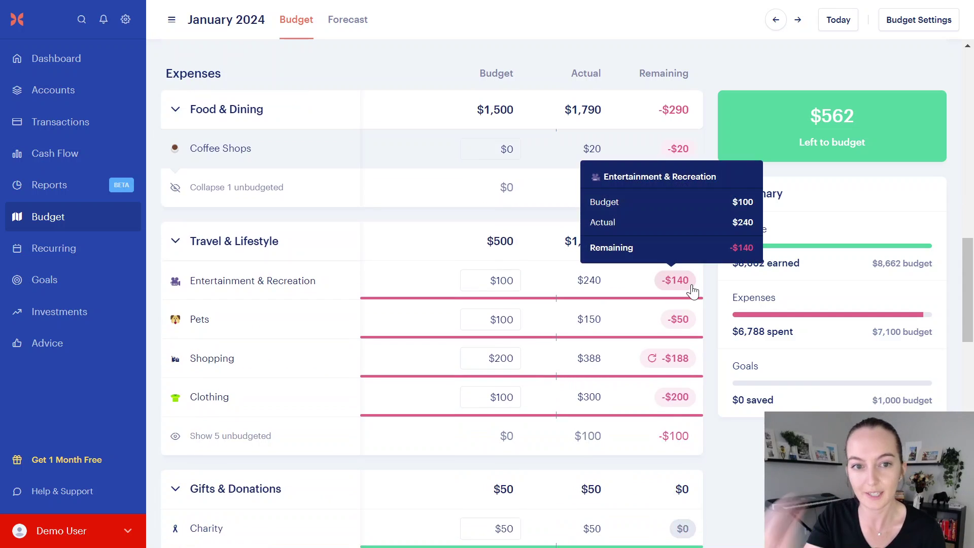
{"action": "scroll", "coordinate": [690, 304], "scroll_direction": "down", "scroll_amount": 3}
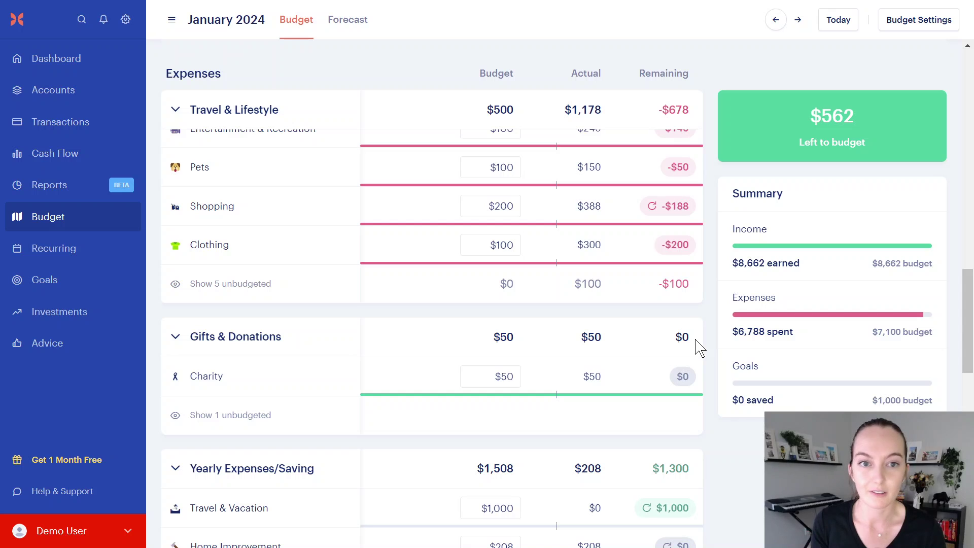
{"action": "scroll", "coordinate": [683, 334], "scroll_direction": "up", "scroll_amount": 15}
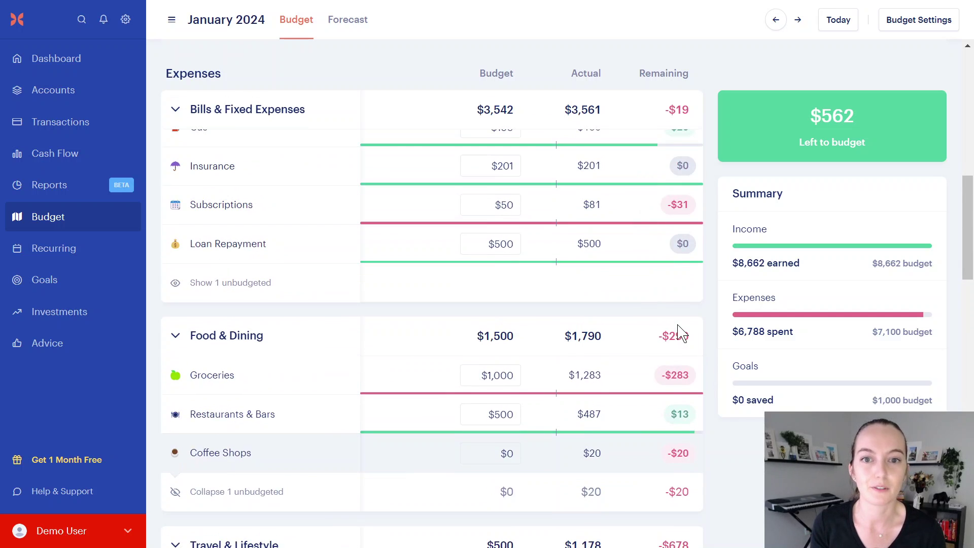
{"action": "scroll", "coordinate": [302, 398], "scroll_direction": "up", "scroll_amount": 2}
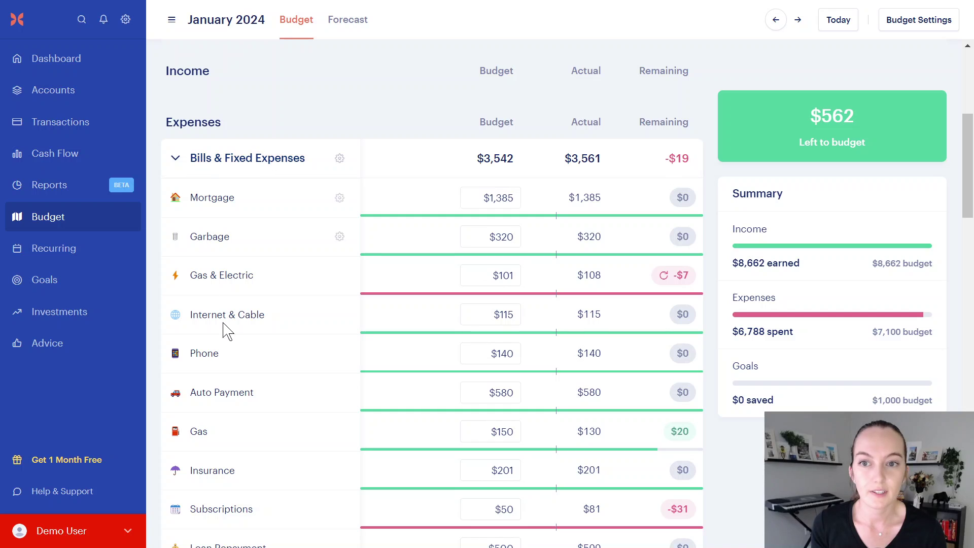
Set the Gas & Electric budget to $108 for January only, without applying it to all future months.
{"action": "scroll", "coordinate": [239, 345], "scroll_direction": "down", "scroll_amount": 2}
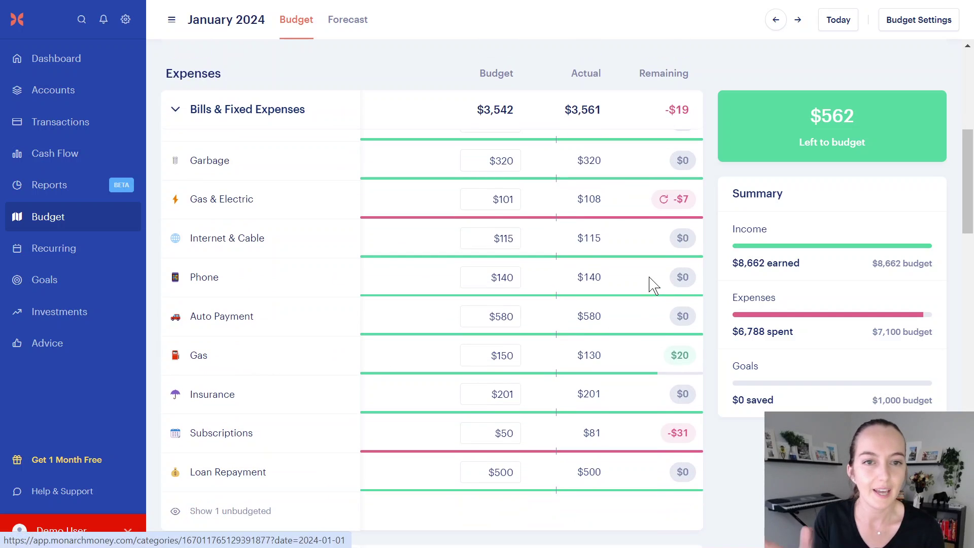
{"action": "scroll", "coordinate": [653, 288], "scroll_direction": "up", "scroll_amount": 2}
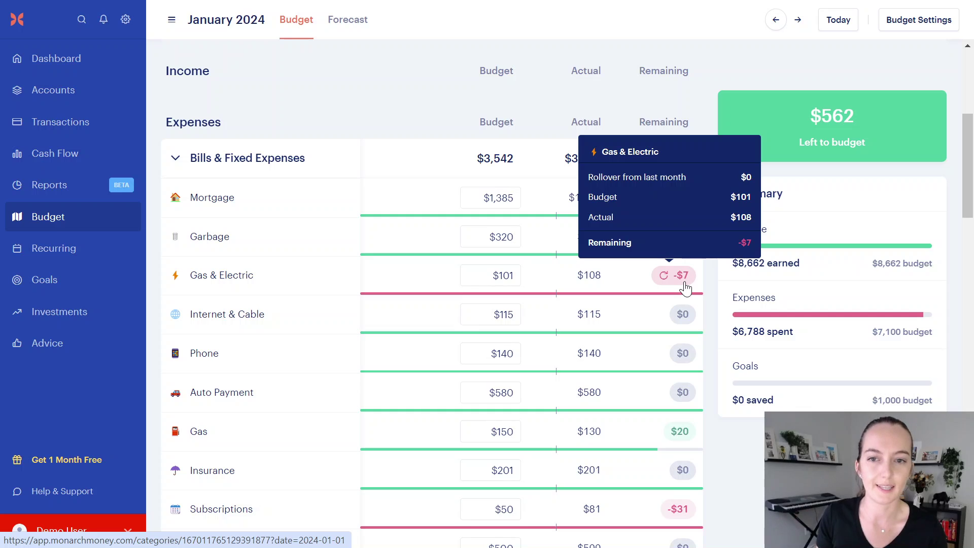
{"action": "scroll", "coordinate": [660, 284], "scroll_direction": "down", "scroll_amount": 2}
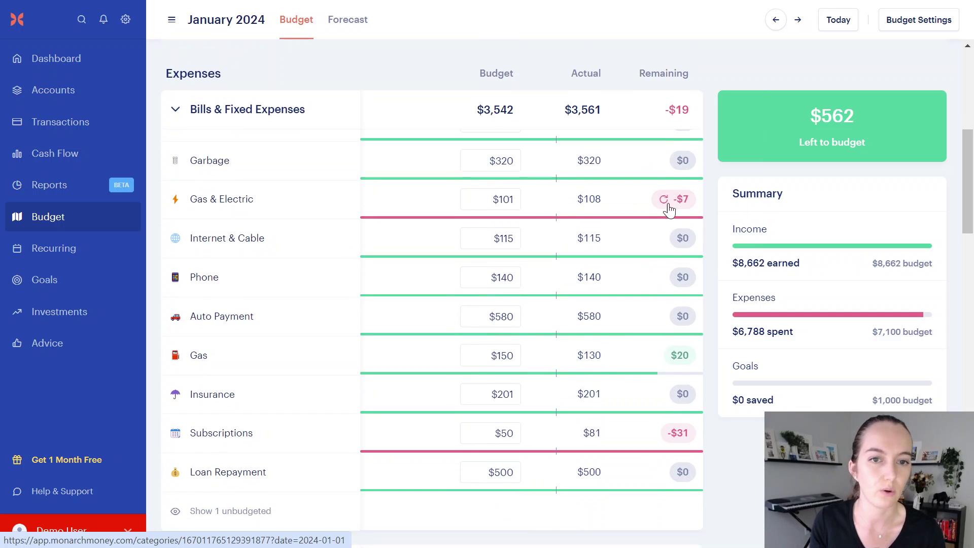
{"action": "mouse_move", "coordinate": [832, 127]}
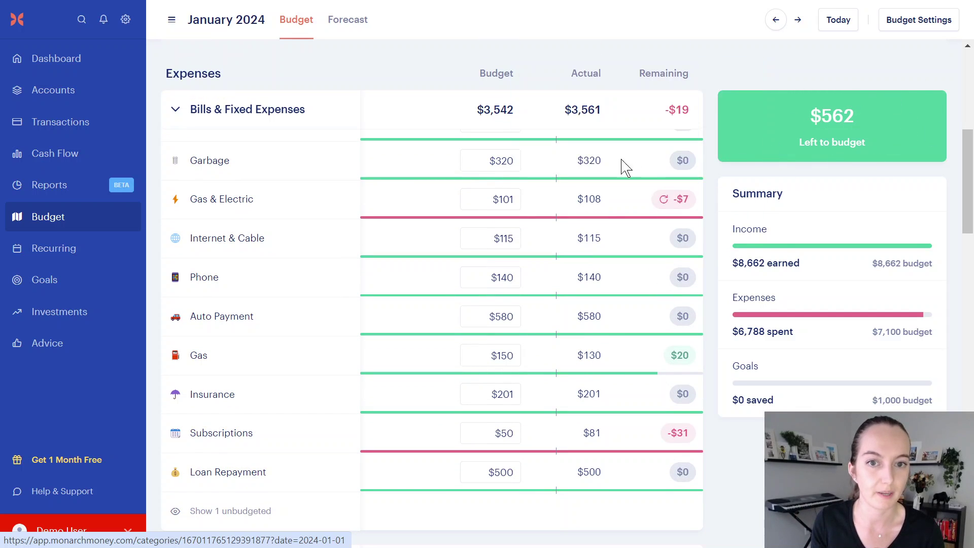
{"action": "left_click", "coordinate": [490, 199]}
{"action": "left_click", "coordinate": [351, 325]}
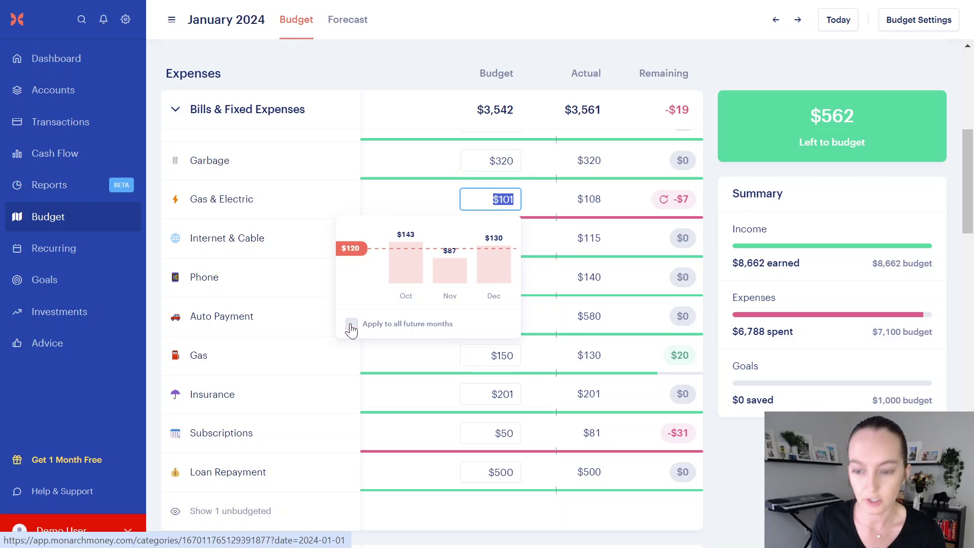
{"action": "type", "text": "8"}
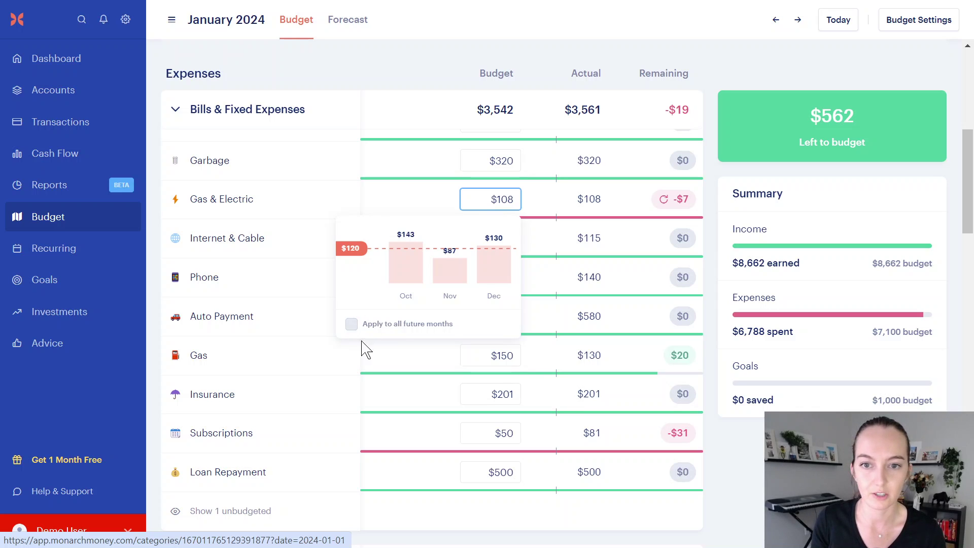
{"action": "left_click", "coordinate": [542, 208]}
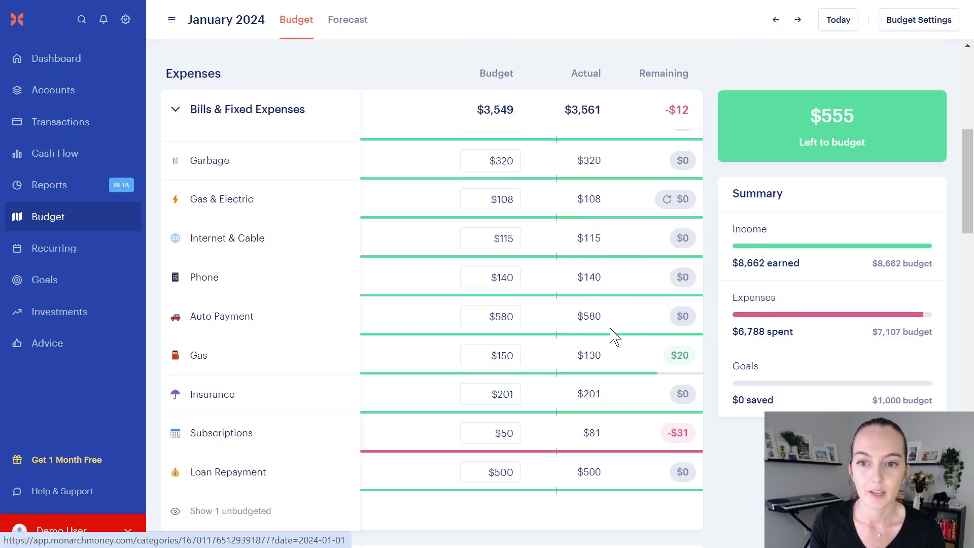
Move $20 of budget from Gas to Groceries.
{"action": "scroll", "coordinate": [524, 320], "scroll_direction": "down", "scroll_amount": 2}
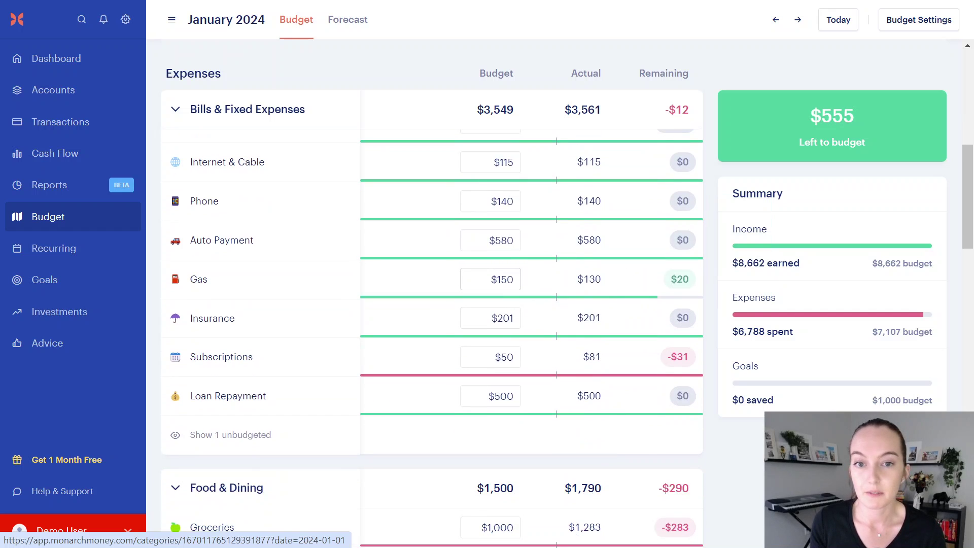
{"action": "left_click", "coordinate": [679, 280]}
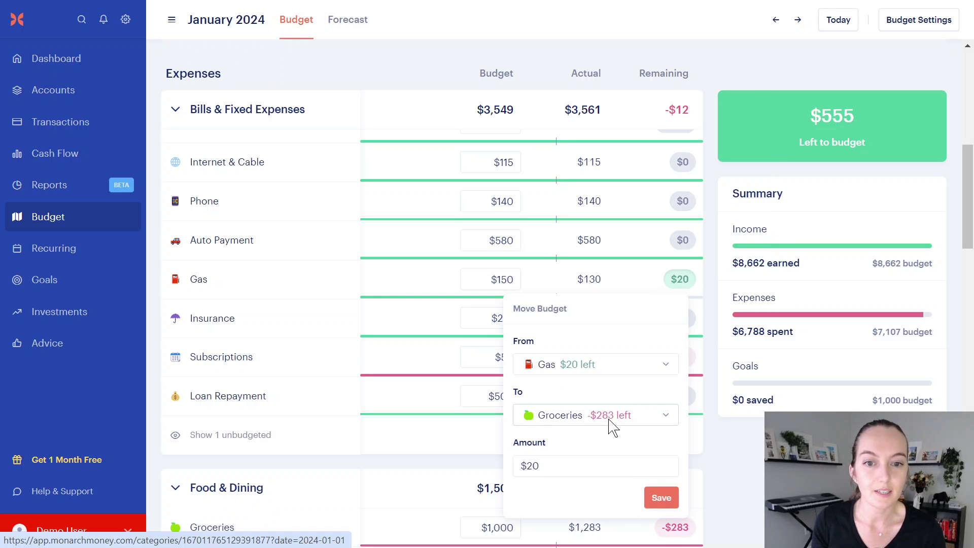
{"action": "left_click", "coordinate": [661, 497]}
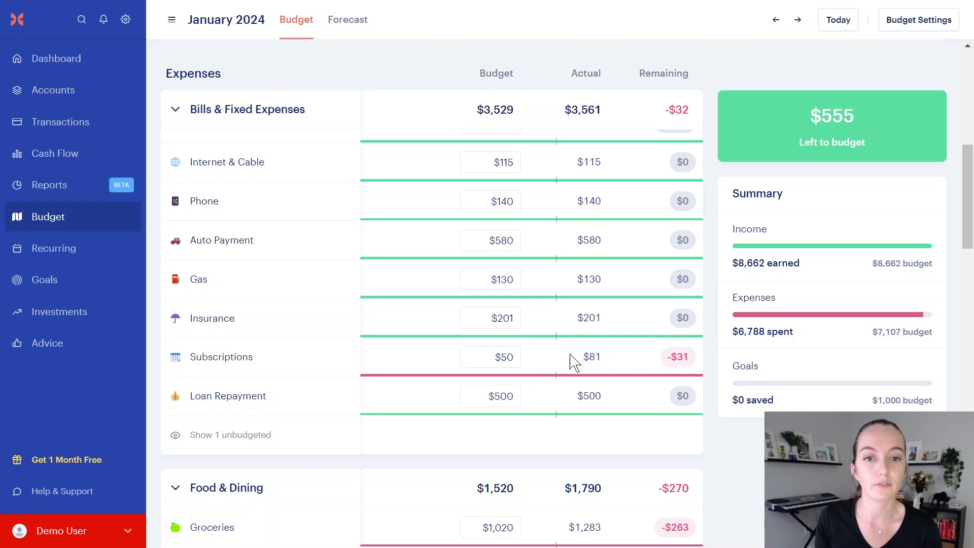
Review the January 2024 transactions in the Subscriptions category, and return to the budget.
{"action": "left_click", "coordinate": [221, 358]}
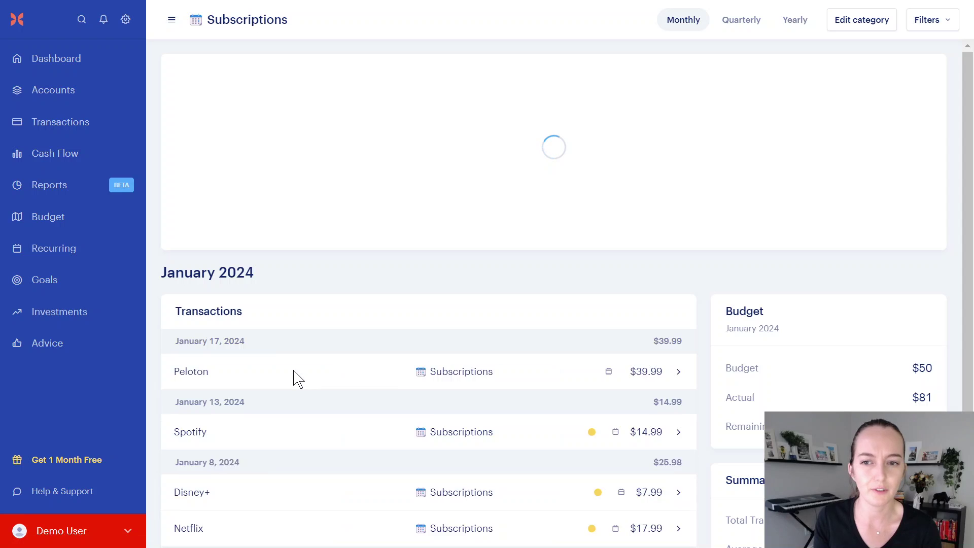
{"action": "scroll", "coordinate": [297, 379], "scroll_direction": "down", "scroll_amount": 2}
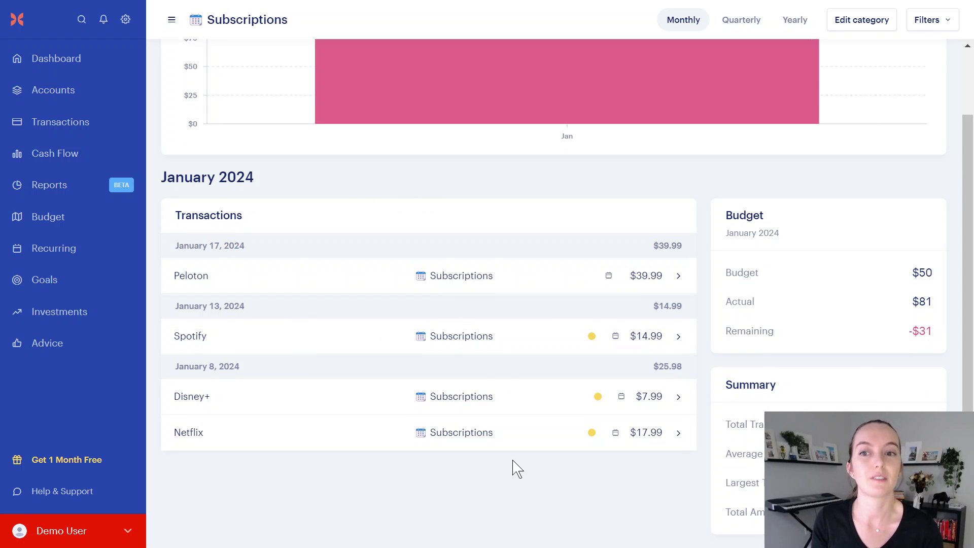
{"action": "left_click", "coordinate": [69, 216]}
Set the Subscriptions budget to $81, applied to all future months.
{"action": "scroll", "coordinate": [495, 413], "scroll_direction": "down", "scroll_amount": 5}
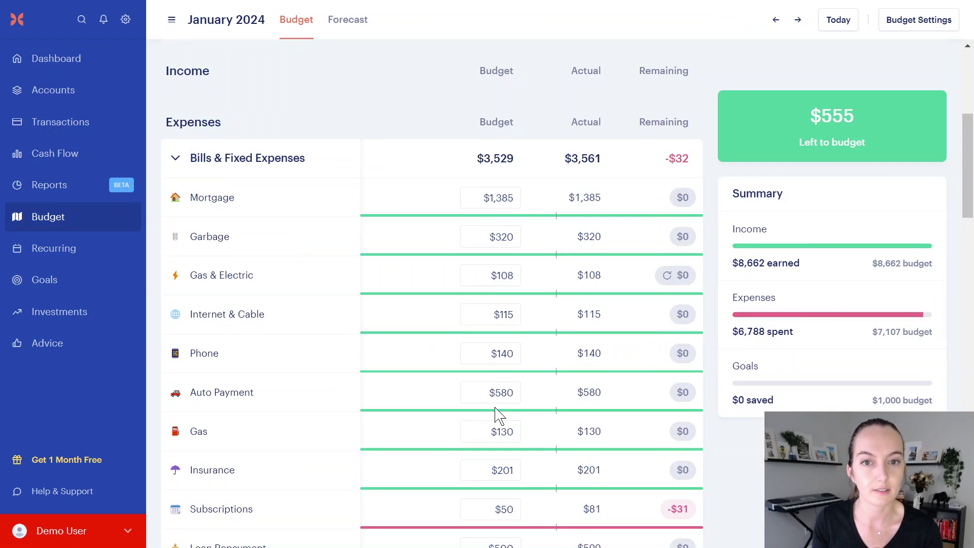
{"action": "scroll", "coordinate": [497, 415], "scroll_direction": "down", "scroll_amount": 2}
{"action": "left_click", "coordinate": [491, 432]}
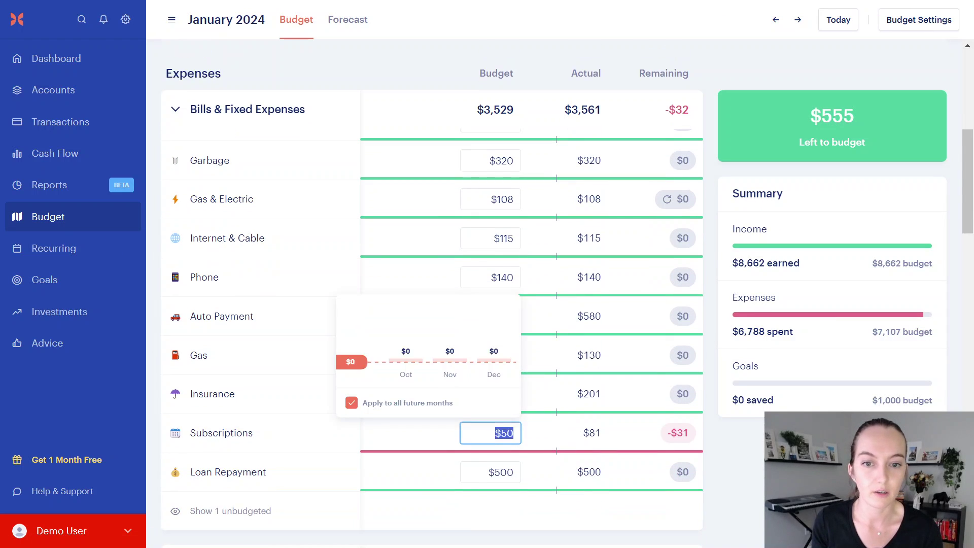
{"action": "type", "text": "81"}
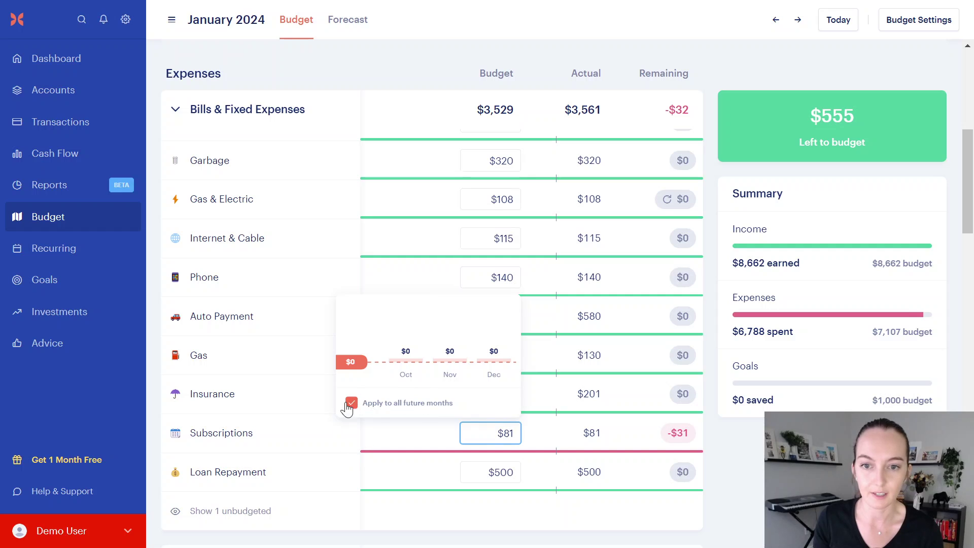
{"action": "key", "text": "Return"}
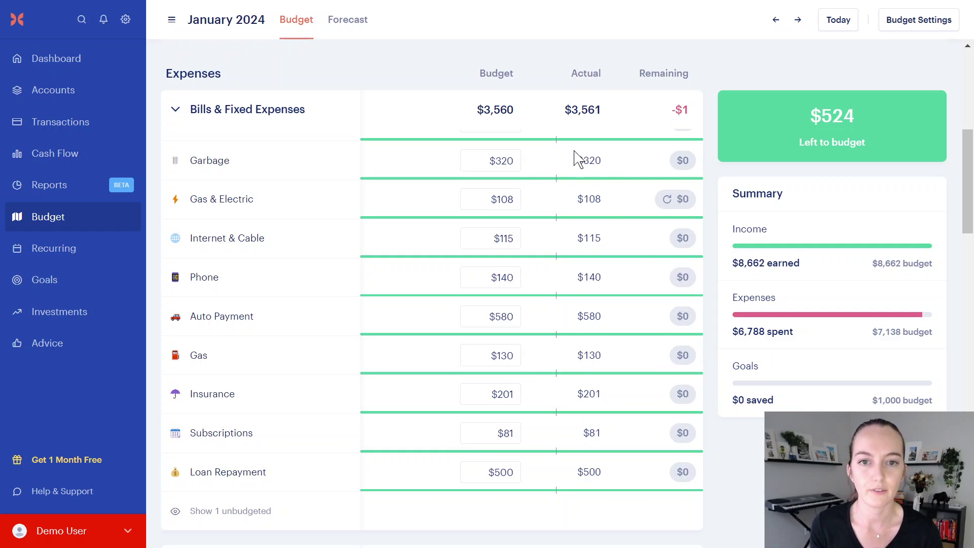
Look over the Bills & Fixed Expenses and Food & Dining categories, and collapse the Bills & Fixed Expenses group.
{"action": "scroll", "coordinate": [543, 401], "scroll_direction": "up", "scroll_amount": 3}
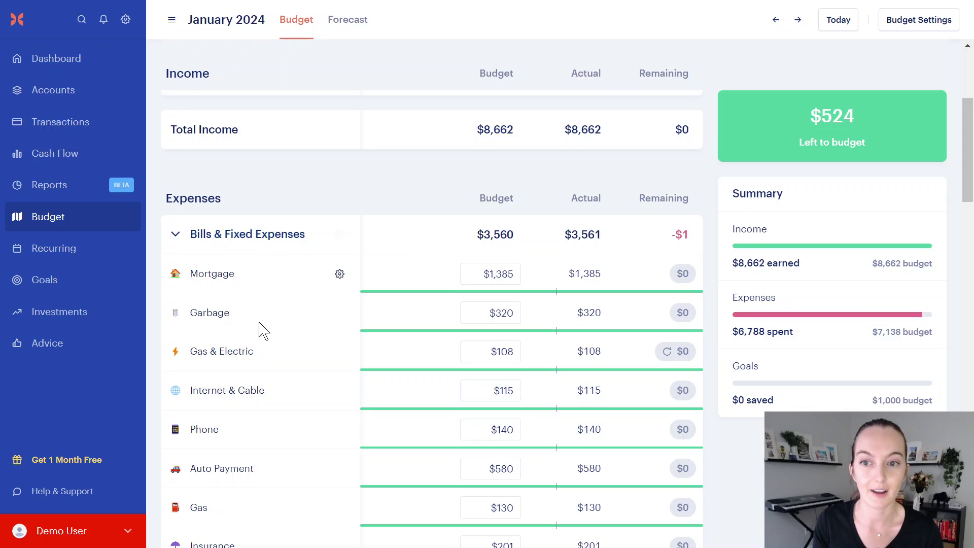
{"action": "scroll", "coordinate": [435, 305], "scroll_direction": "down", "scroll_amount": 3}
{"action": "scroll", "coordinate": [435, 304], "scroll_direction": "up", "scroll_amount": 1}
{"action": "scroll", "coordinate": [442, 315], "scroll_direction": "down", "scroll_amount": 6}
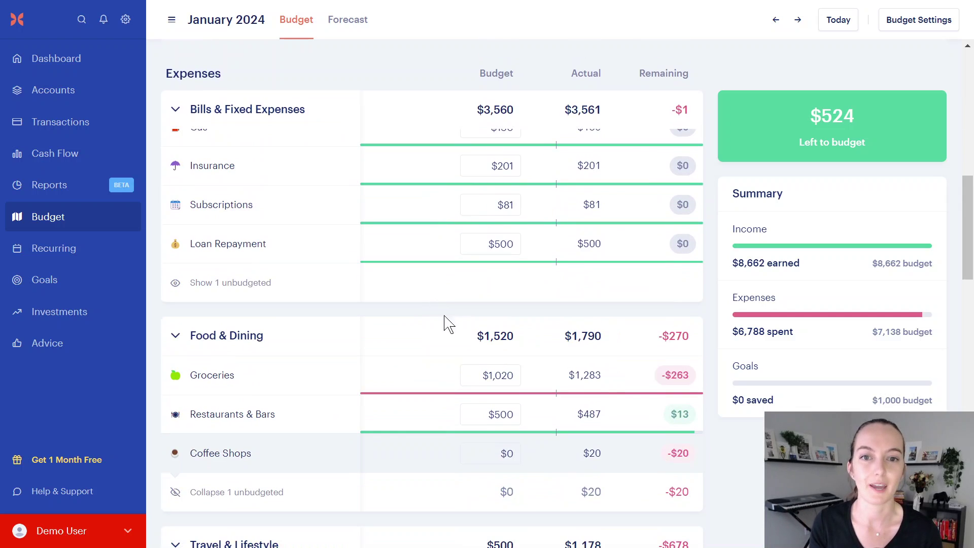
{"action": "scroll", "coordinate": [558, 334], "scroll_direction": "up", "scroll_amount": 8}
{"action": "scroll", "coordinate": [471, 350], "scroll_direction": "up", "scroll_amount": 1}
{"action": "scroll", "coordinate": [289, 352], "scroll_direction": "down", "scroll_amount": 2}
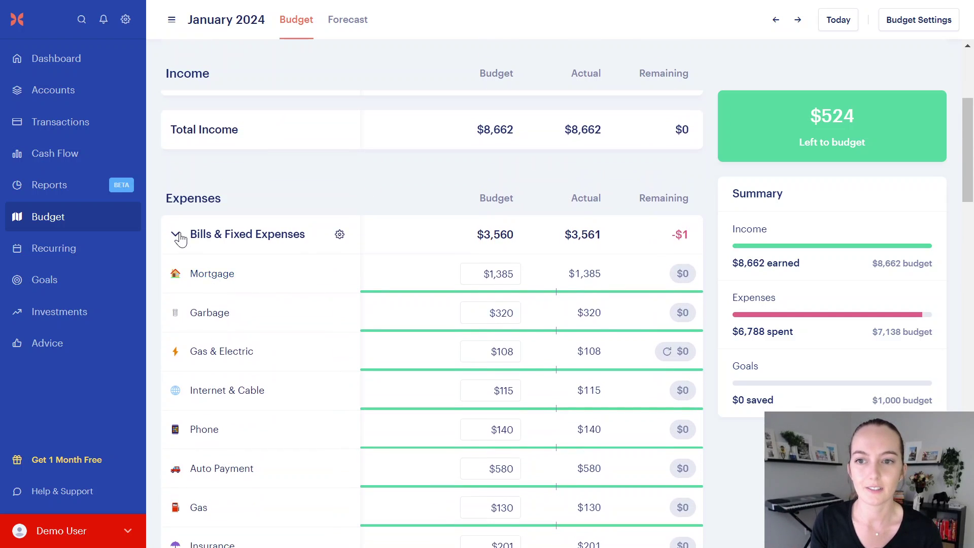
{"action": "left_click", "coordinate": [176, 236]}
Check the suggested budget transfer for covering the Groceries overspend, and dismiss it without saving.
{"action": "scroll", "coordinate": [320, 261], "scroll_direction": "down", "scroll_amount": 3}
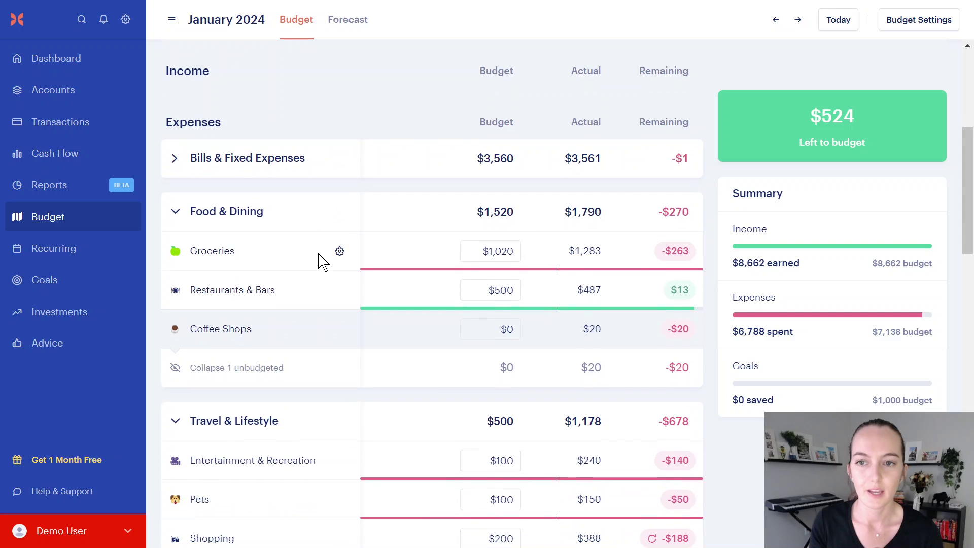
{"action": "scroll", "coordinate": [320, 262], "scroll_direction": "down", "scroll_amount": 3}
{"action": "scroll", "coordinate": [315, 234], "scroll_direction": "up", "scroll_amount": 1}
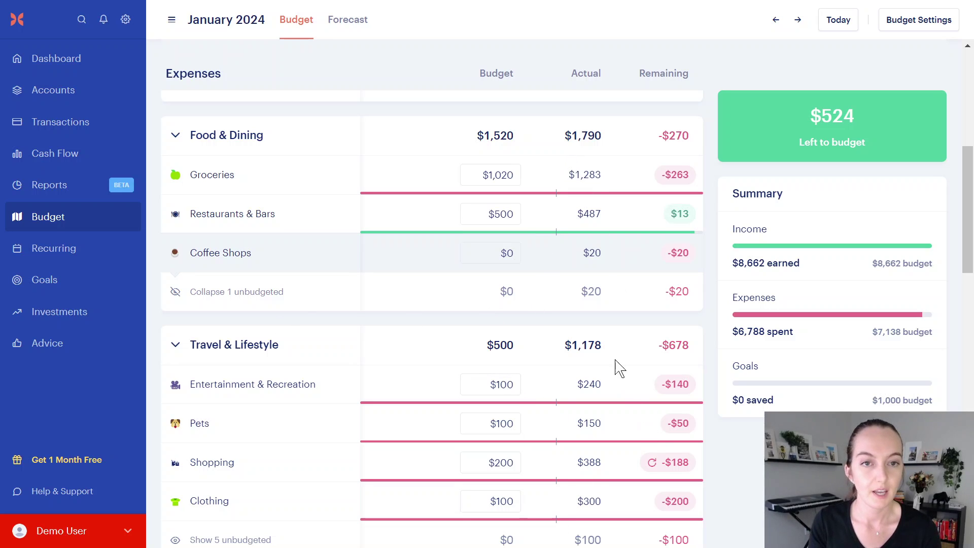
{"action": "left_click", "coordinate": [665, 175]}
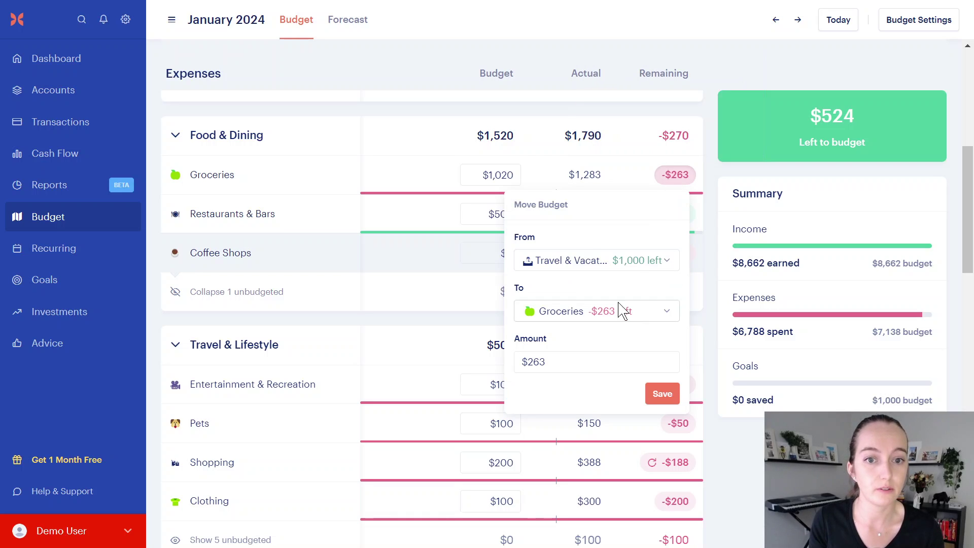
{"action": "left_click", "coordinate": [720, 285]}
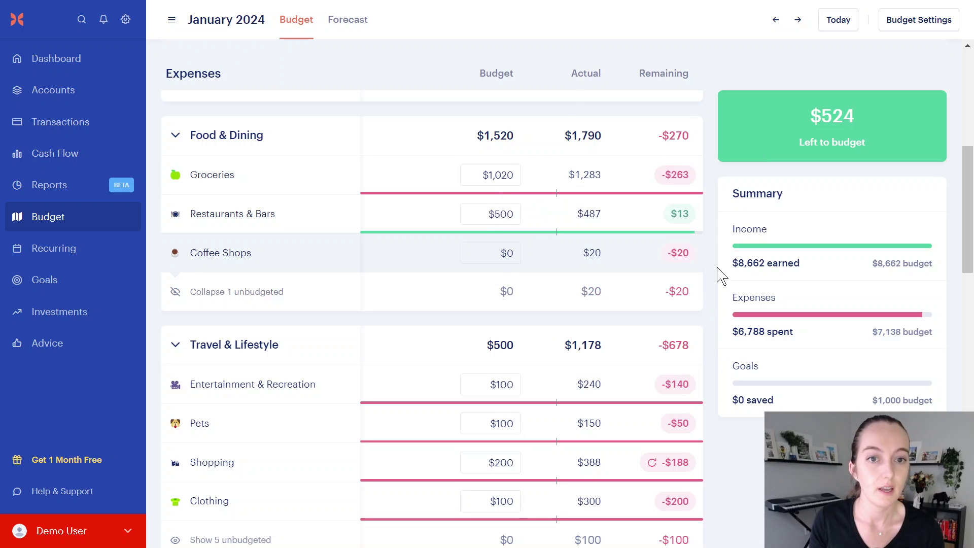
Move $12 of budget from Restaurants & Bars to Groceries.
{"action": "left_click", "coordinate": [679, 214]}
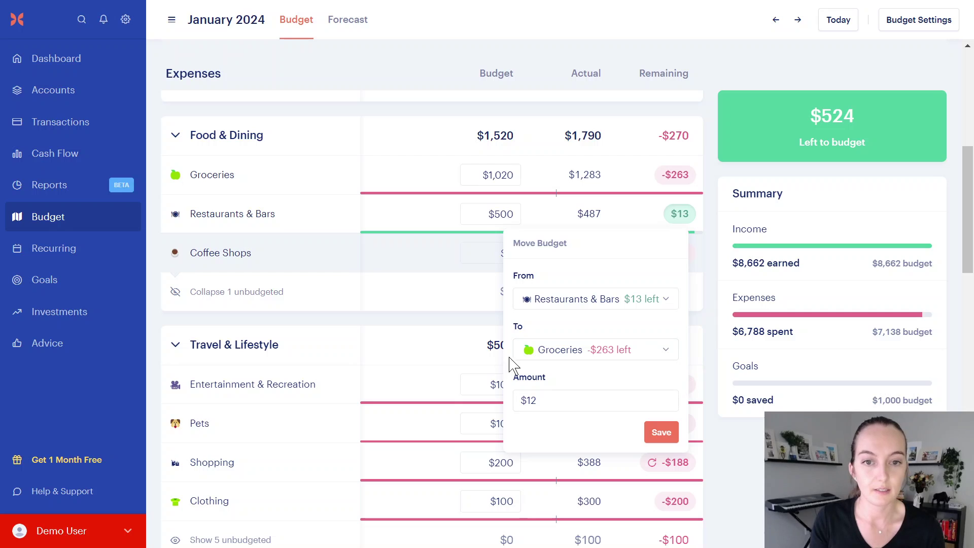
{"action": "left_click", "coordinate": [668, 434]}
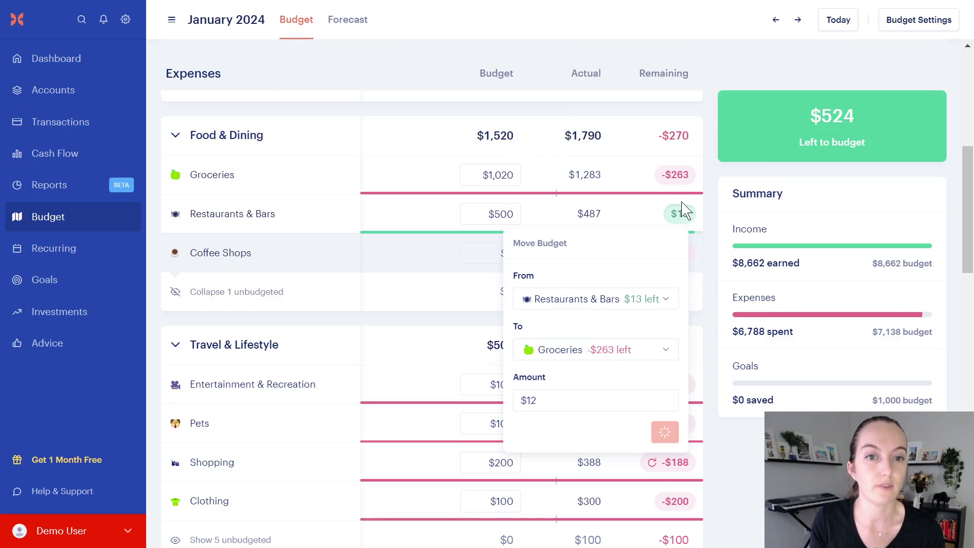
{"action": "scroll", "coordinate": [685, 284], "scroll_direction": "down", "scroll_amount": 2}
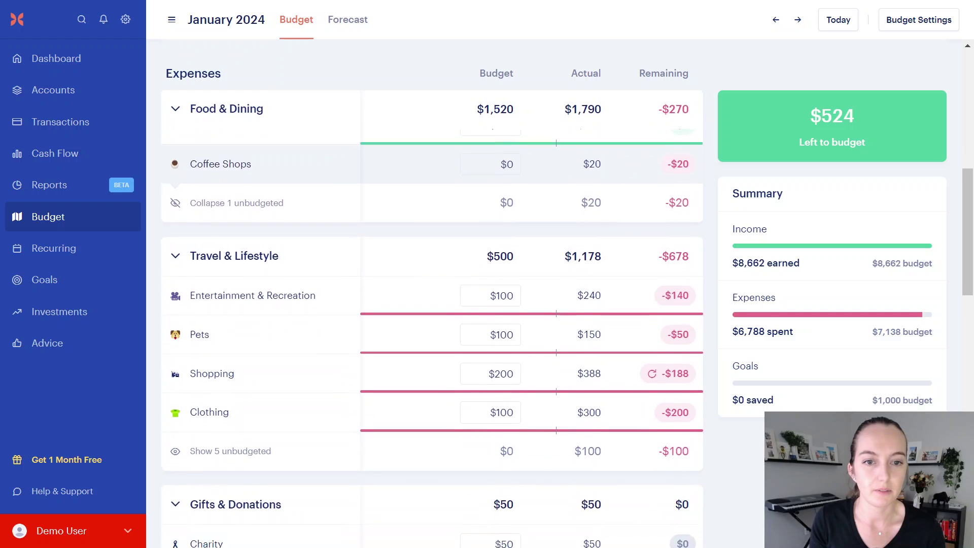
Look over the Food & Dining and Travel & Lifestyle remaining amounts and the left-to-budget breakdown.
{"action": "scroll", "coordinate": [690, 339], "scroll_direction": "down", "scroll_amount": 5}
{"action": "scroll", "coordinate": [693, 343], "scroll_direction": "up", "scroll_amount": 5}
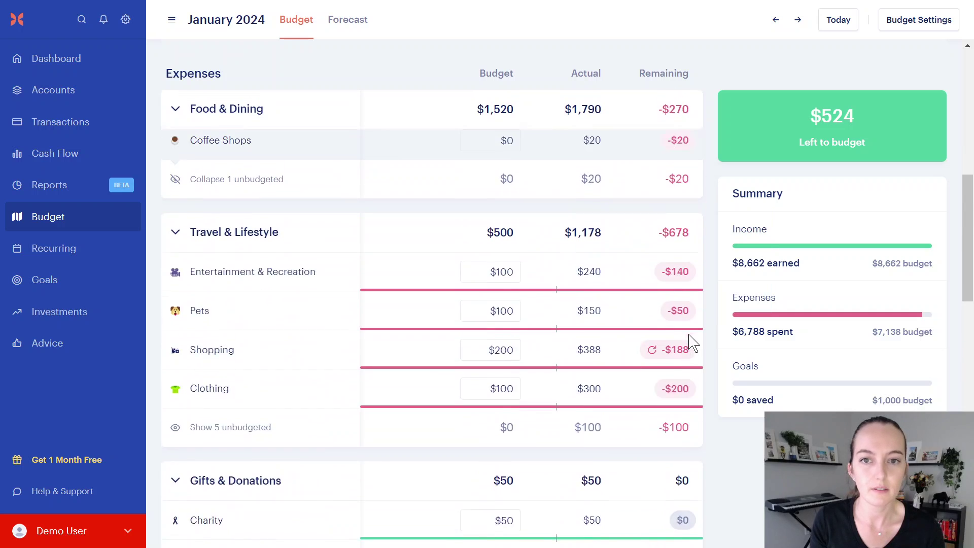
{"action": "scroll", "coordinate": [693, 343], "scroll_direction": "up", "scroll_amount": 2}
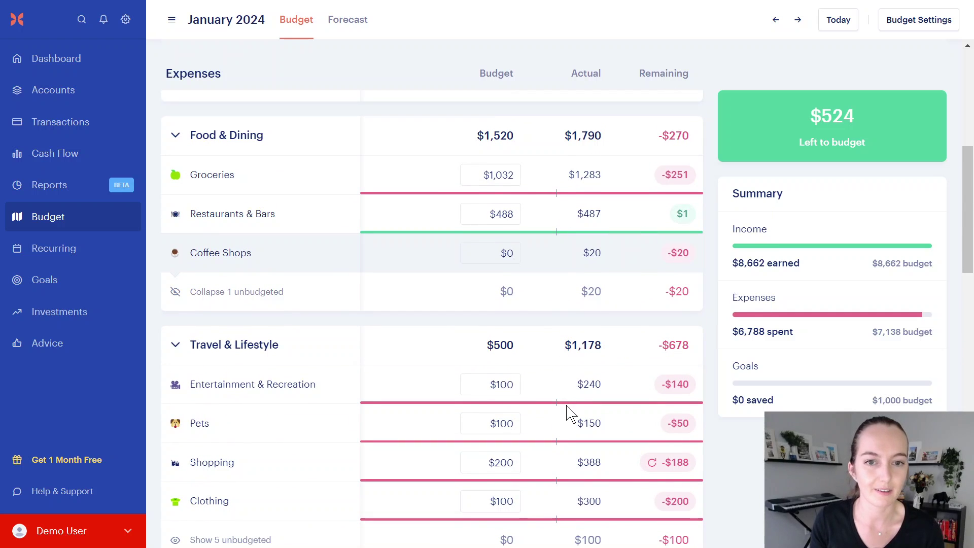
{"action": "scroll", "coordinate": [567, 413], "scroll_direction": "down", "scroll_amount": 2}
{"action": "scroll", "coordinate": [567, 413], "scroll_direction": "up", "scroll_amount": 2}
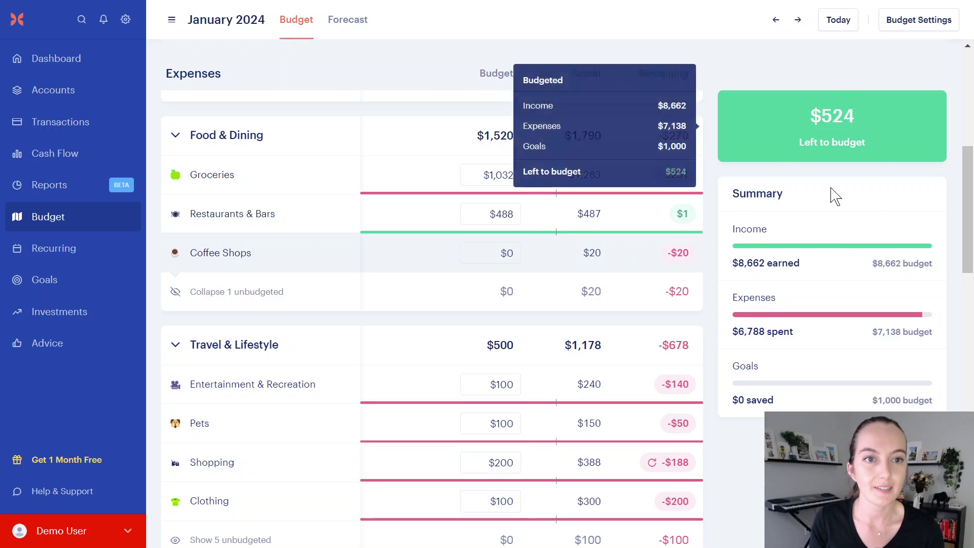
{"action": "mouse_move", "coordinate": [852, 101]}
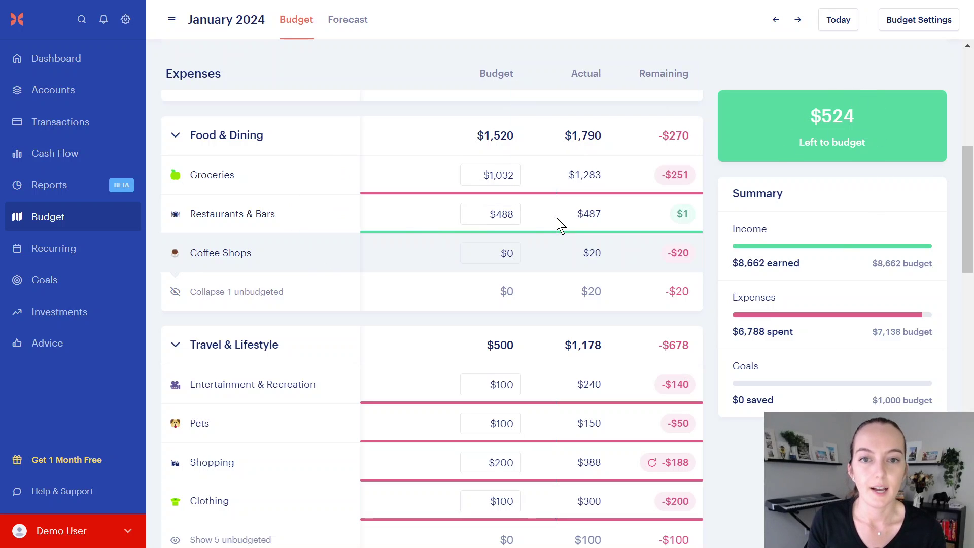
{"action": "mouse_move", "coordinate": [795, 152]}
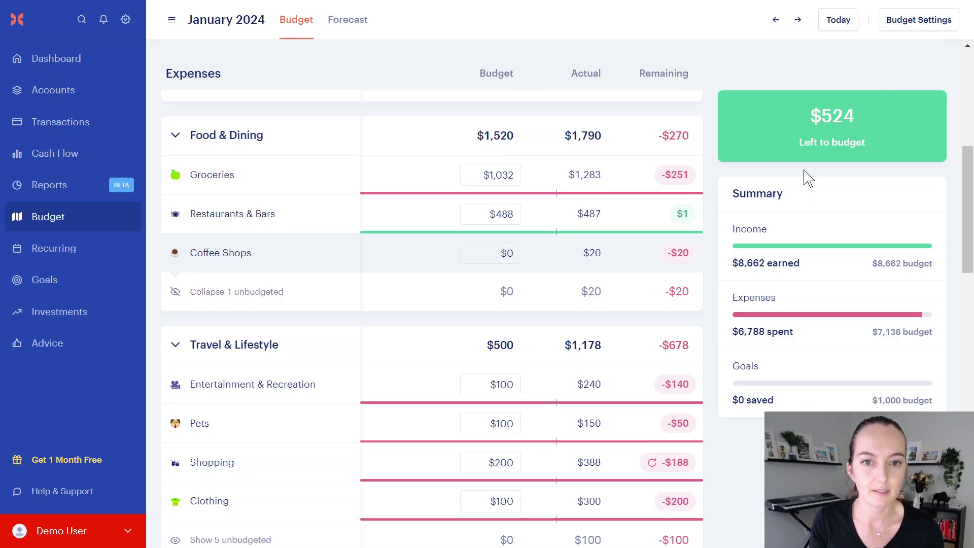
Check the suggested budget transfer from Travel & Vacation to Groceries, dismiss it without saving, and view Travel & Vacation's rollover details.
{"action": "scroll", "coordinate": [456, 344], "scroll_direction": "down", "scroll_amount": 8}
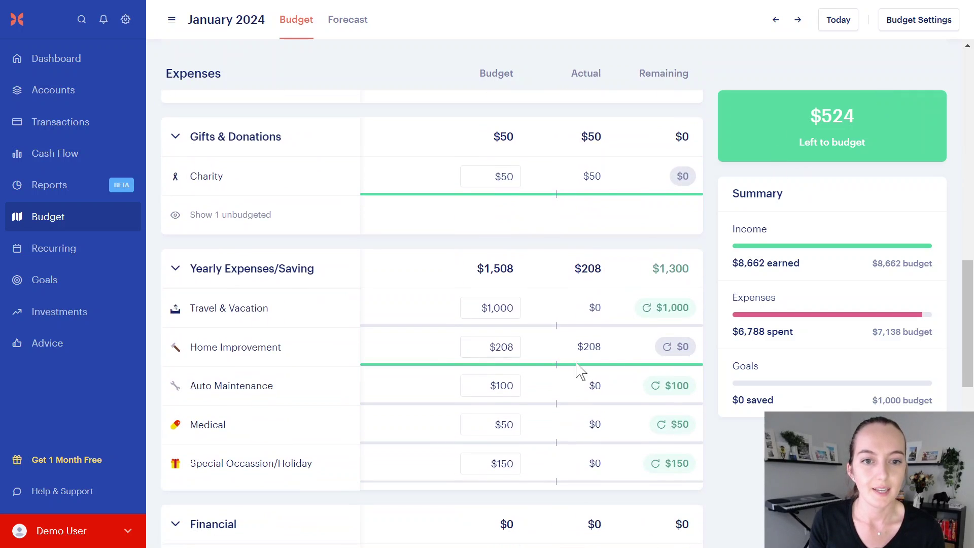
{"action": "mouse_move", "coordinate": [672, 317]}
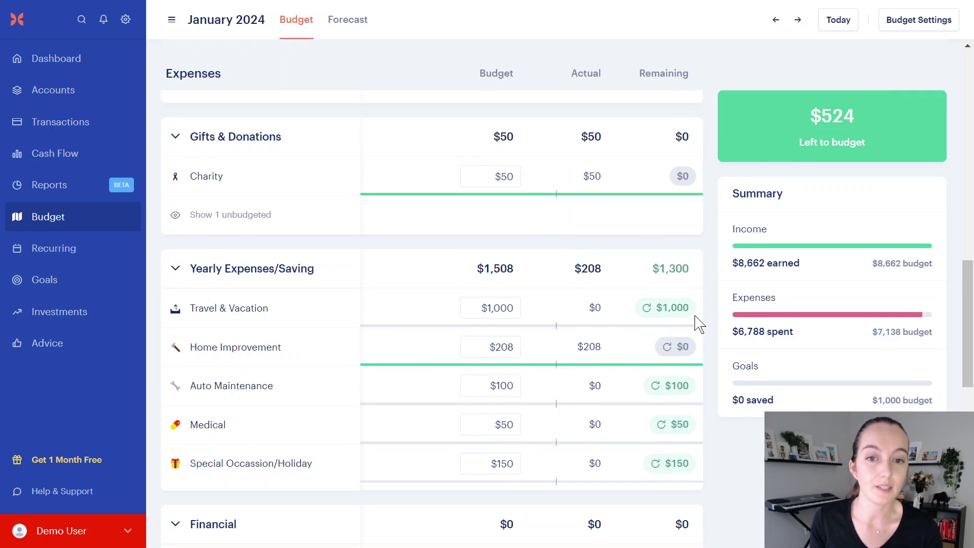
{"action": "left_click", "coordinate": [663, 311]}
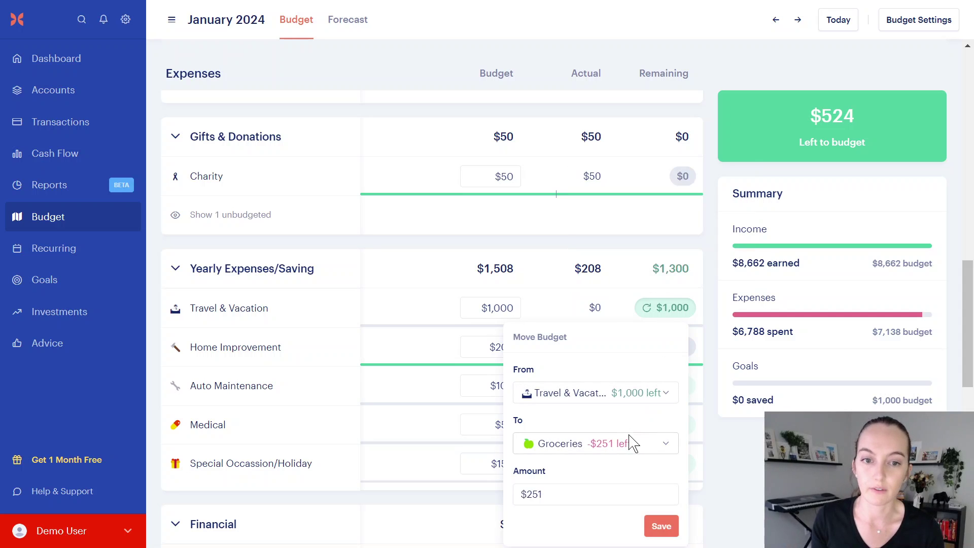
{"action": "left_click", "coordinate": [712, 384]}
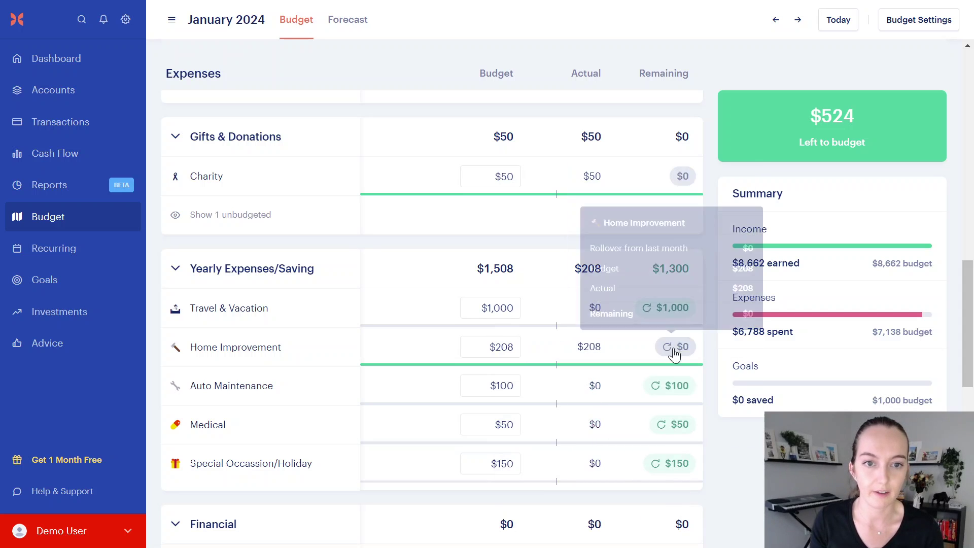
{"action": "mouse_move", "coordinate": [671, 319]}
Show the unbudgeted categories under Travel & Lifestyle and open the Electronics category's details.
{"action": "scroll", "coordinate": [674, 319], "scroll_direction": "up", "scroll_amount": 10}
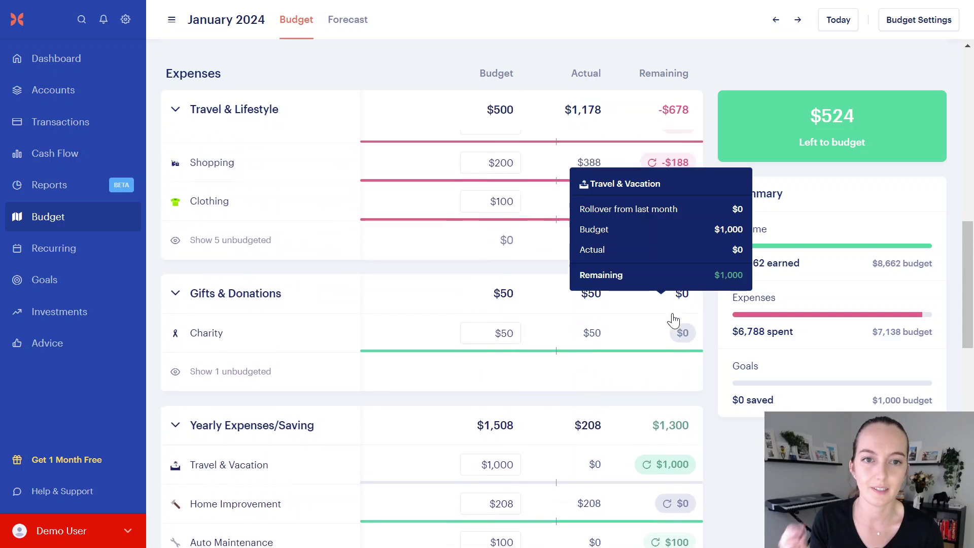
{"action": "scroll", "coordinate": [685, 325], "scroll_direction": "down", "scroll_amount": 2}
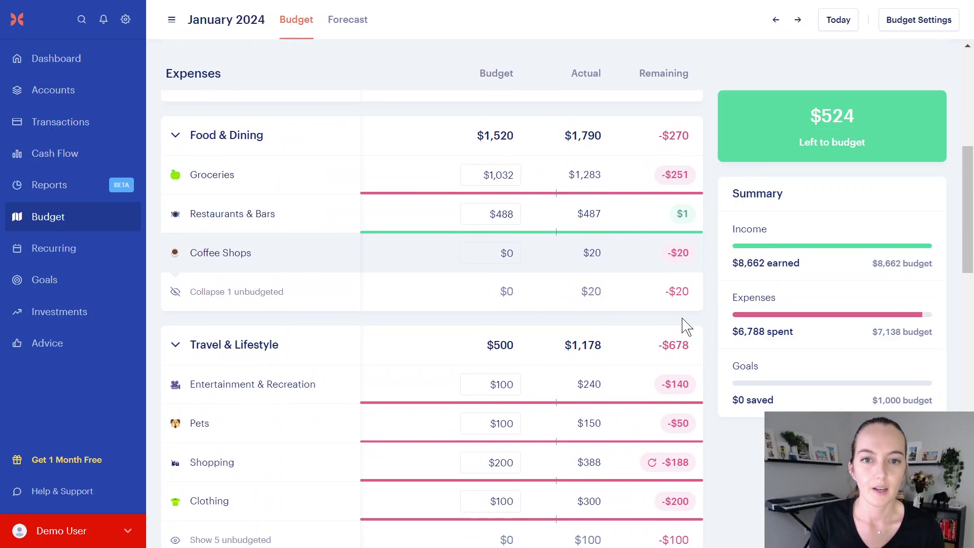
{"action": "scroll", "coordinate": [503, 241], "scroll_direction": "down", "scroll_amount": 2}
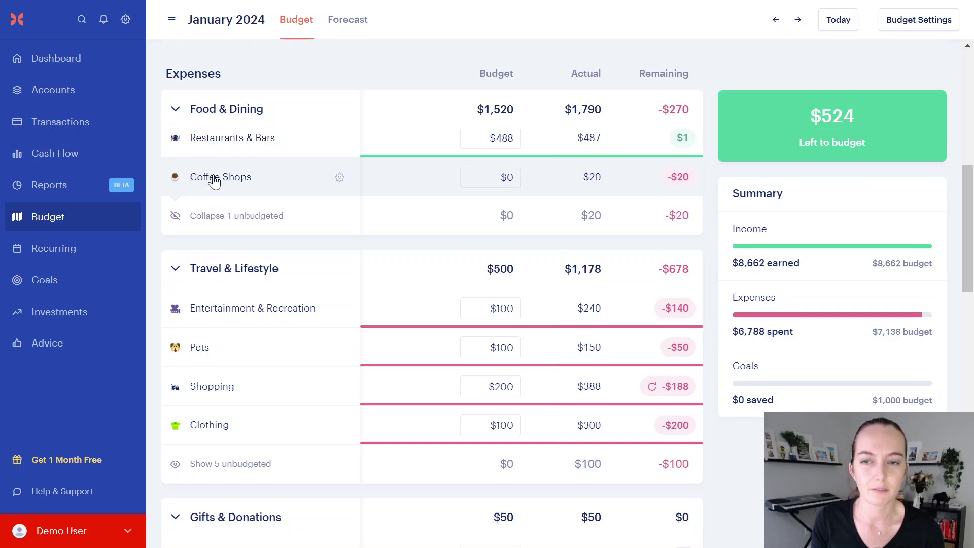
{"action": "scroll", "coordinate": [615, 227], "scroll_direction": "down", "scroll_amount": 2}
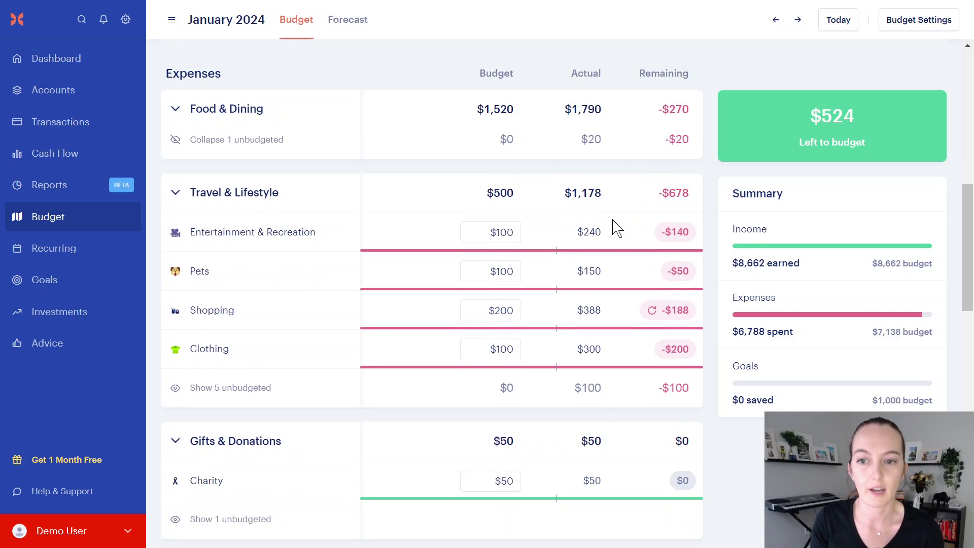
{"action": "left_click", "coordinate": [253, 394]}
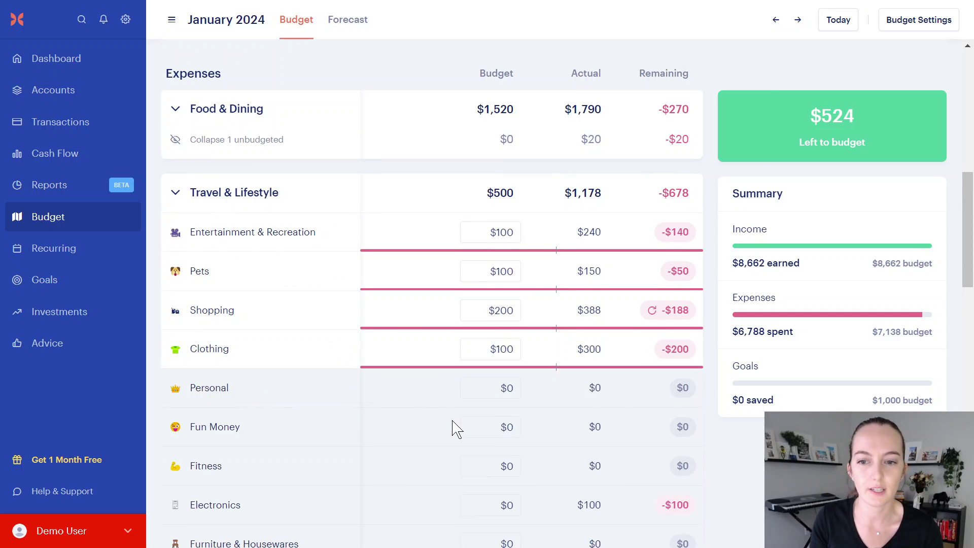
{"action": "scroll", "coordinate": [457, 429], "scroll_direction": "down", "scroll_amount": 2}
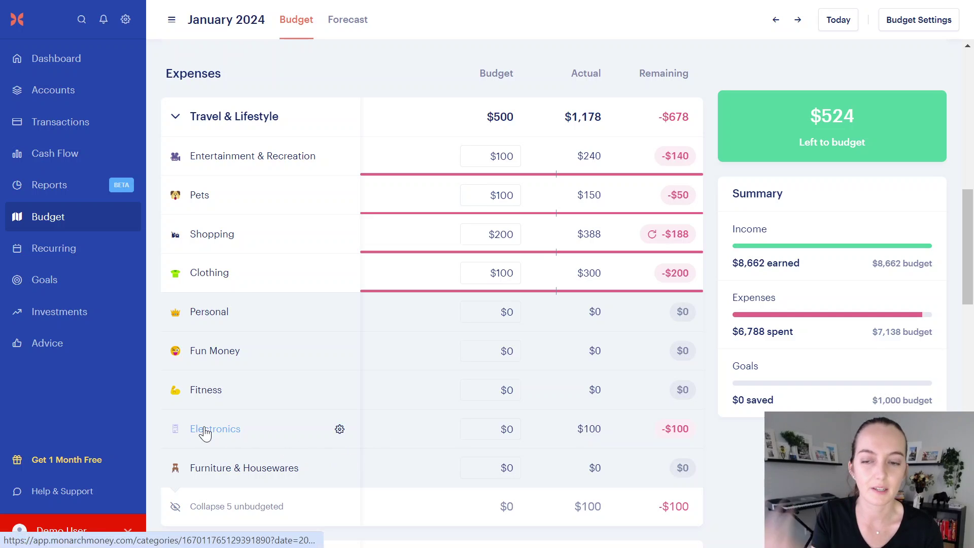
{"action": "left_click", "coordinate": [225, 440]}
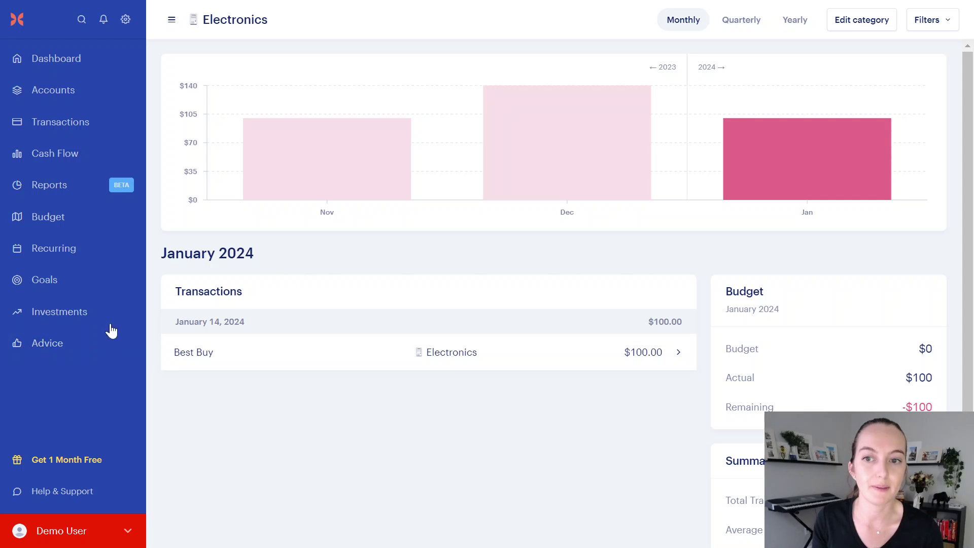
Recategorize the January 14 Best Buy transaction from Electronics to Gifts.
{"action": "mouse_move", "coordinate": [736, 136]}
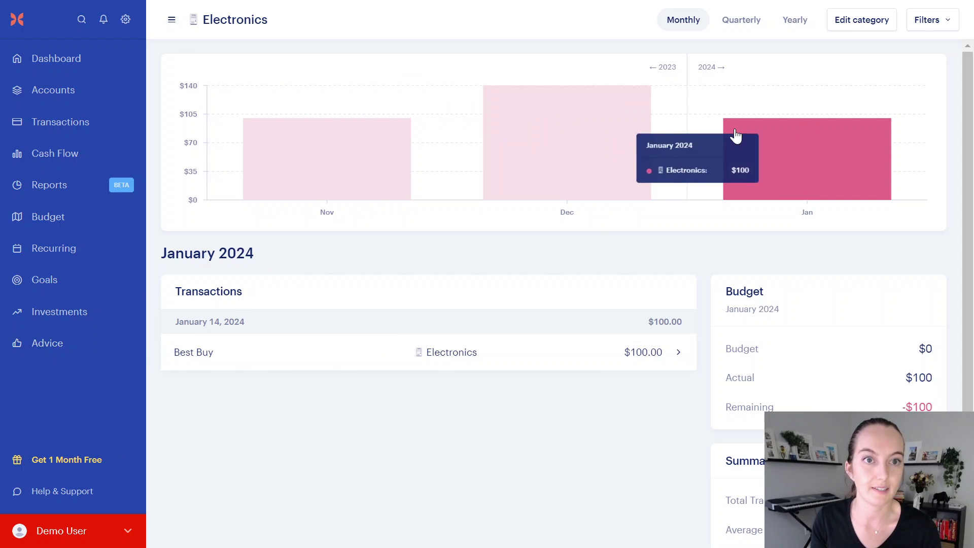
{"action": "left_click", "coordinate": [445, 358]}
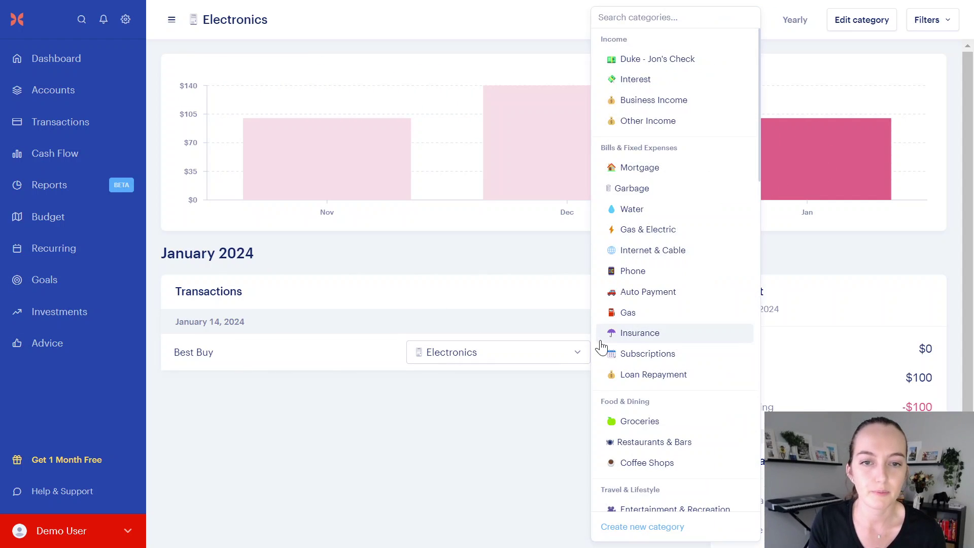
{"action": "scroll", "coordinate": [651, 343], "scroll_direction": "down", "scroll_amount": 8}
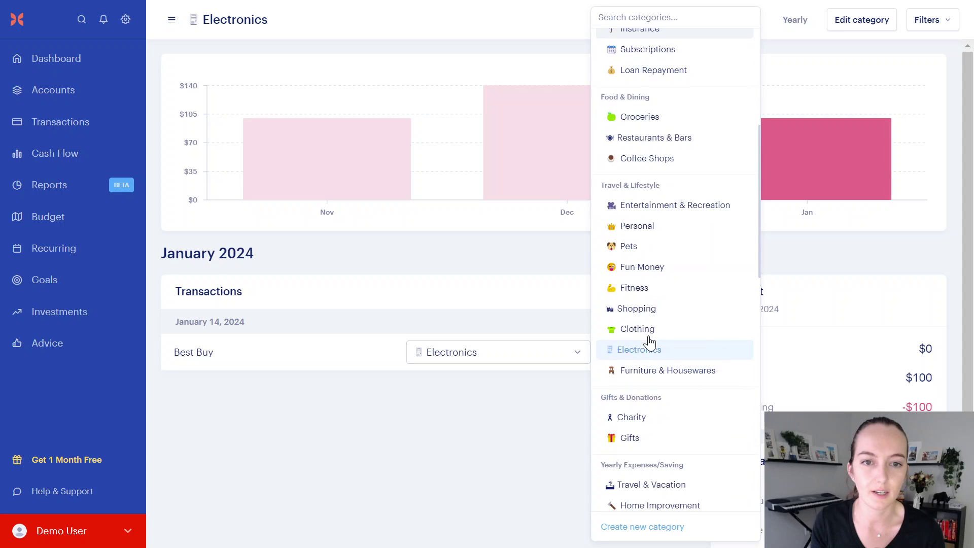
{"action": "scroll", "coordinate": [663, 337], "scroll_direction": "up", "scroll_amount": 3}
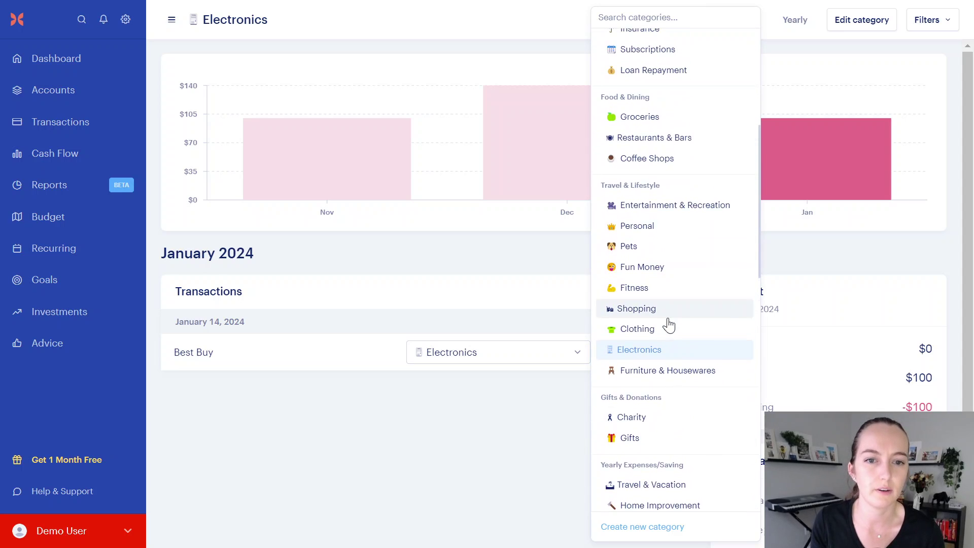
{"action": "scroll", "coordinate": [668, 325], "scroll_direction": "down", "scroll_amount": 3}
{"action": "left_click", "coordinate": [658, 363]}
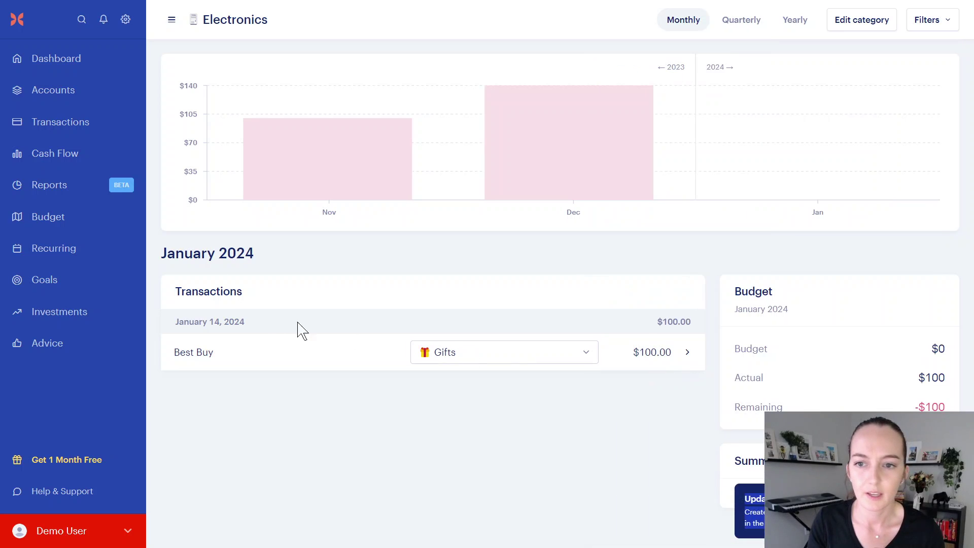
Return to the budget and open the Shopping category to review its January 2024 transactions.
{"action": "left_click", "coordinate": [69, 222]}
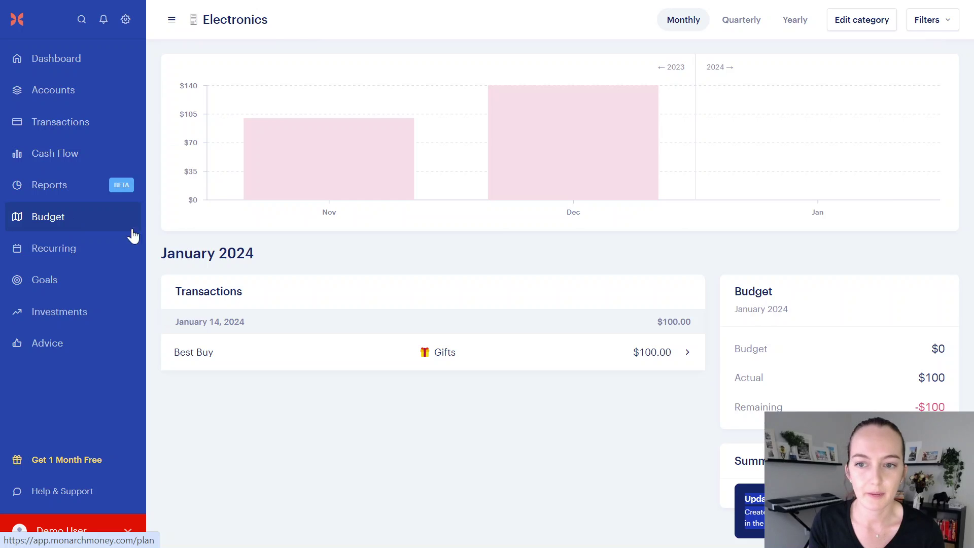
{"action": "scroll", "coordinate": [480, 273], "scroll_direction": "down", "scroll_amount": 8}
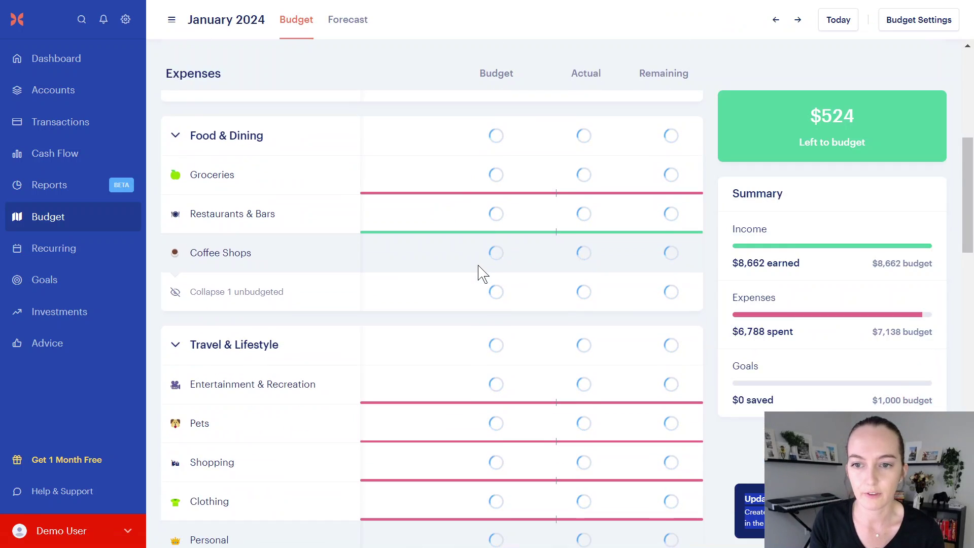
{"action": "scroll", "coordinate": [480, 274], "scroll_direction": "down", "scroll_amount": 2}
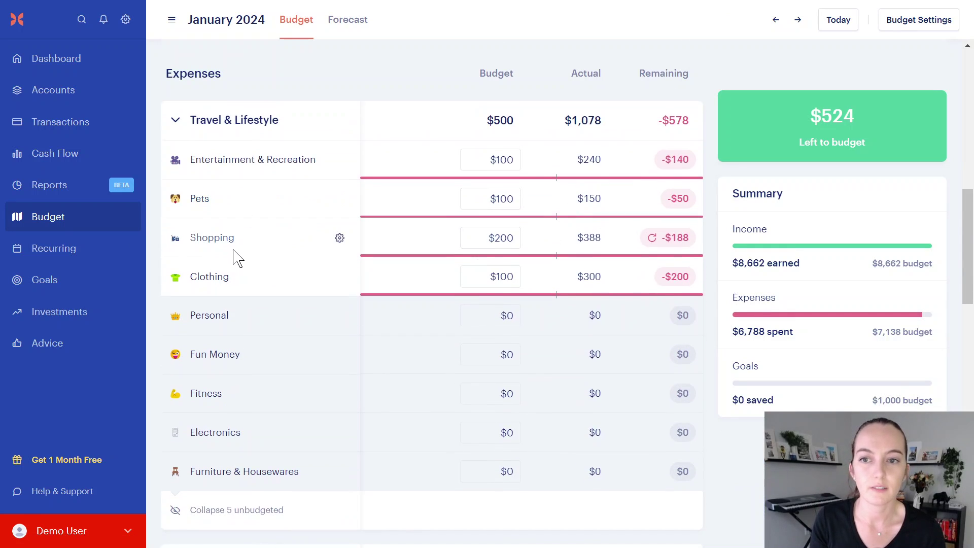
{"action": "left_click", "coordinate": [207, 247]}
{"action": "scroll", "coordinate": [295, 289], "scroll_direction": "down", "scroll_amount": 2}
{"action": "scroll", "coordinate": [297, 289], "scroll_direction": "down", "scroll_amount": 2}
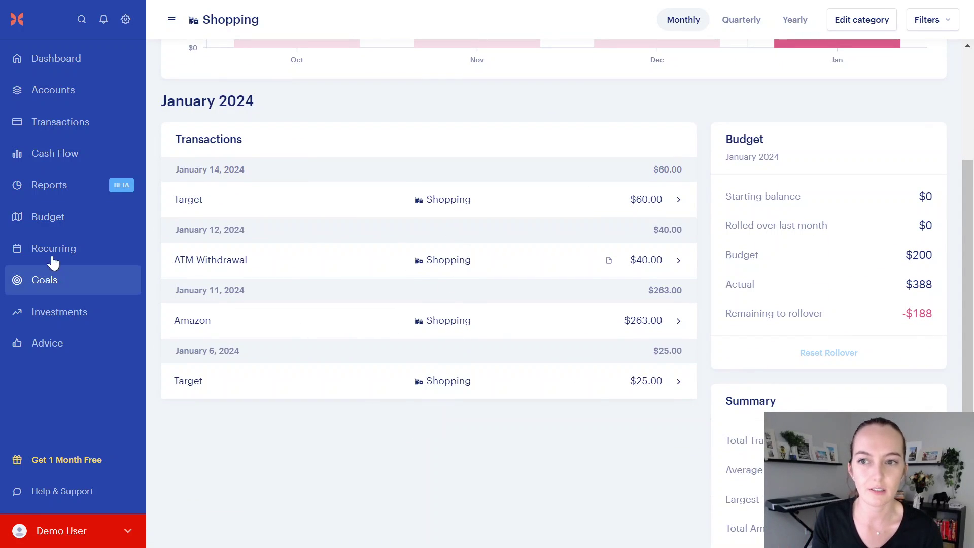
Go back to the January 2024 budget and collapse the unbudgeted categories under Travel & Lifestyle.
{"action": "left_click", "coordinate": [51, 220]}
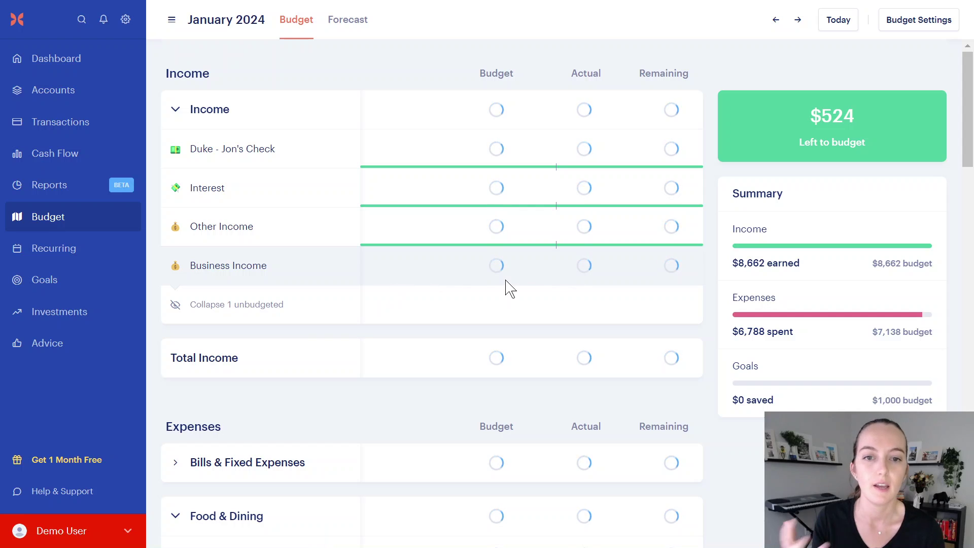
{"action": "scroll", "coordinate": [611, 349], "scroll_direction": "down", "scroll_amount": 3}
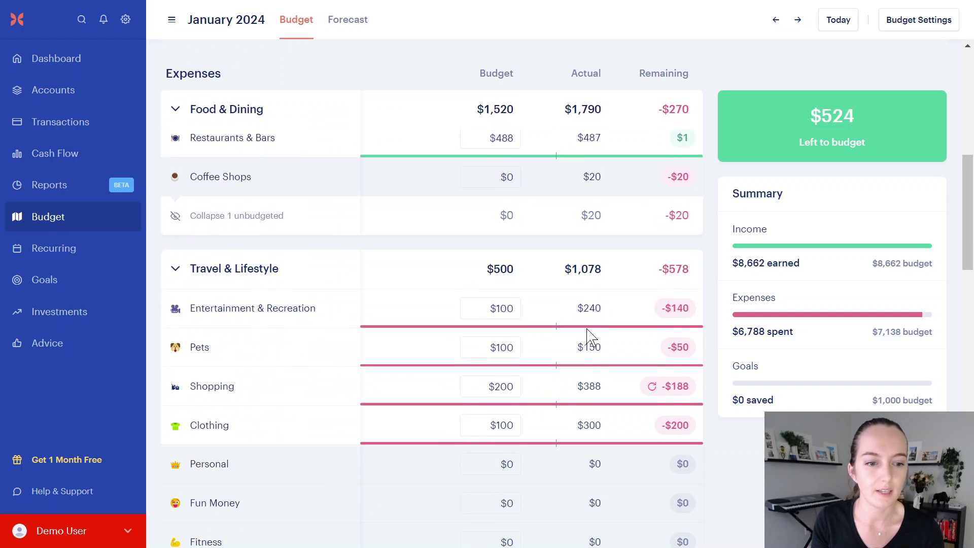
{"action": "scroll", "coordinate": [591, 345], "scroll_direction": "down", "scroll_amount": 3}
{"action": "scroll", "coordinate": [594, 350], "scroll_direction": "down", "scroll_amount": 3}
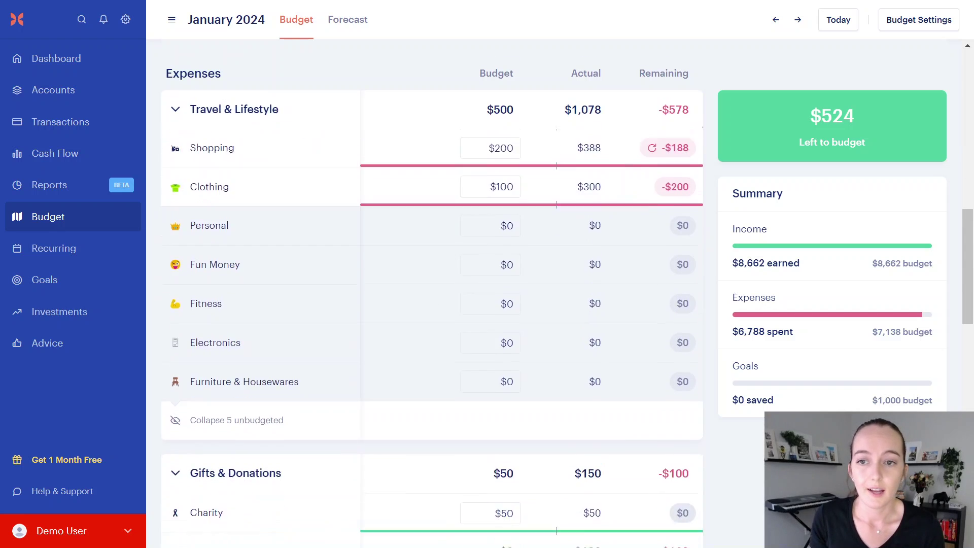
{"action": "left_click", "coordinate": [257, 347]}
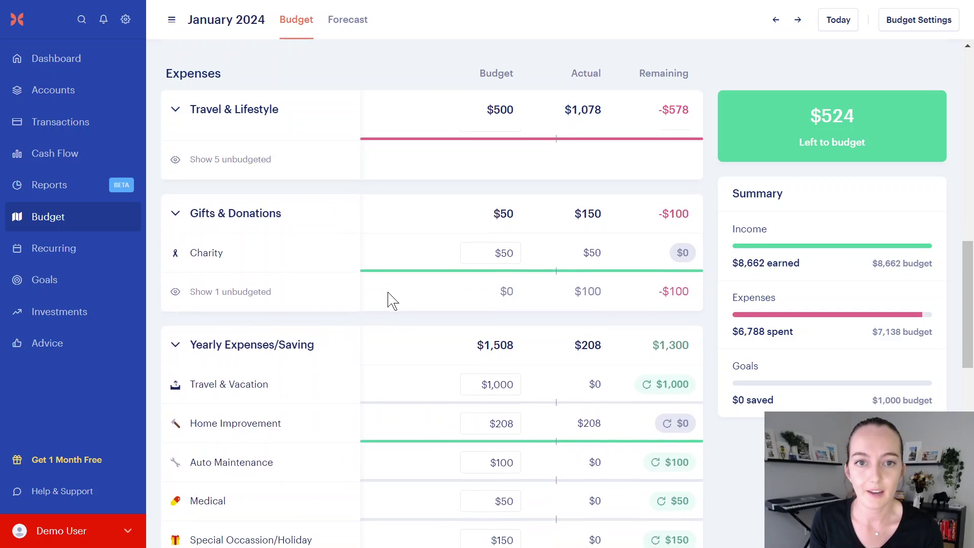
Examine the remaining expense groups, the Retirement goal contribution and the budget totals, and compare them with the Travel & Lifestyle overspending.
{"action": "scroll", "coordinate": [400, 302], "scroll_direction": "down", "scroll_amount": 5}
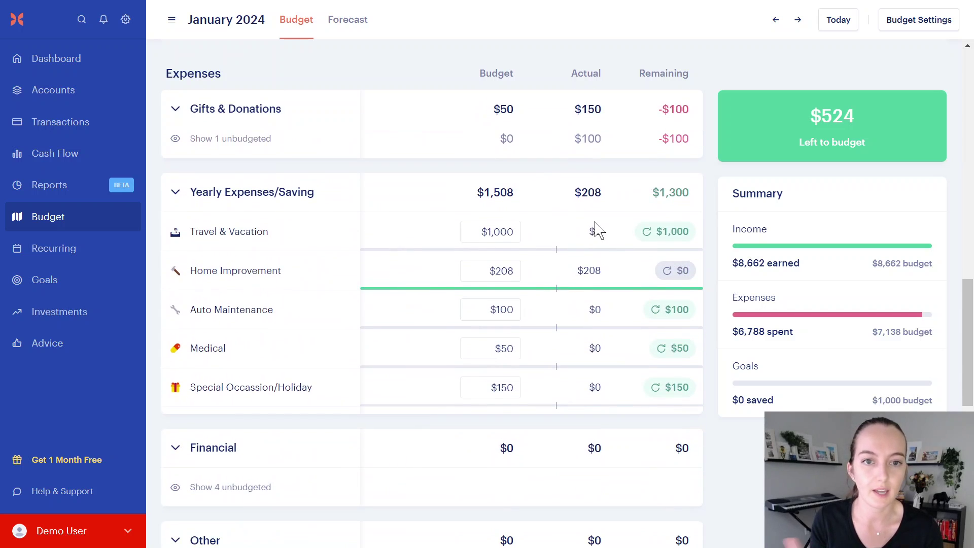
{"action": "scroll", "coordinate": [604, 368], "scroll_direction": "down", "scroll_amount": 5}
{"action": "scroll", "coordinate": [514, 363], "scroll_direction": "down", "scroll_amount": 3}
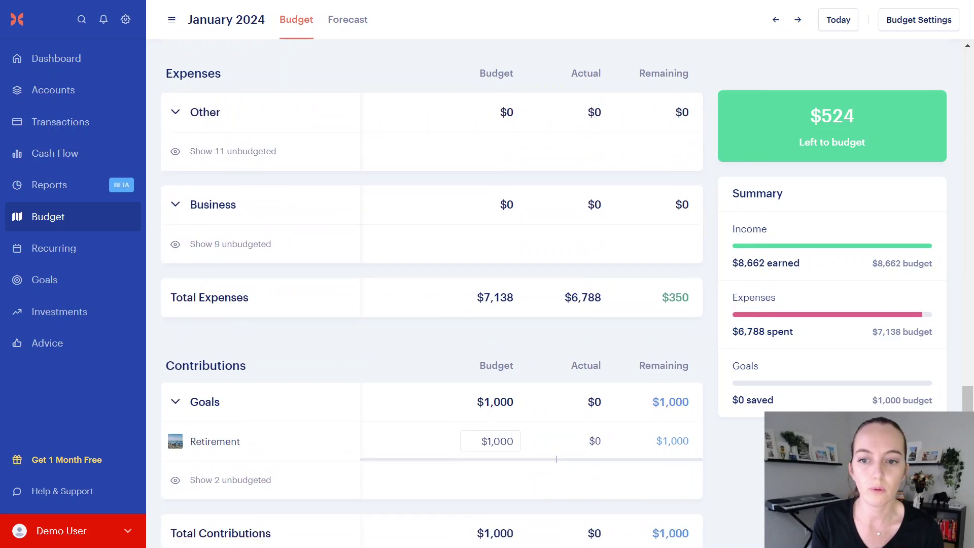
{"action": "key", "text": "Tab"}
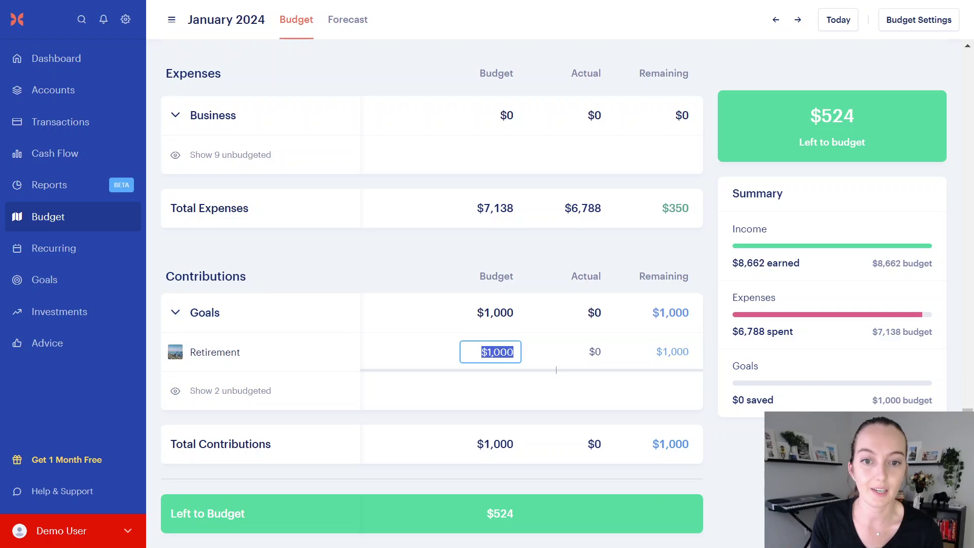
{"action": "scroll", "coordinate": [409, 348], "scroll_direction": "up", "scroll_amount": 10}
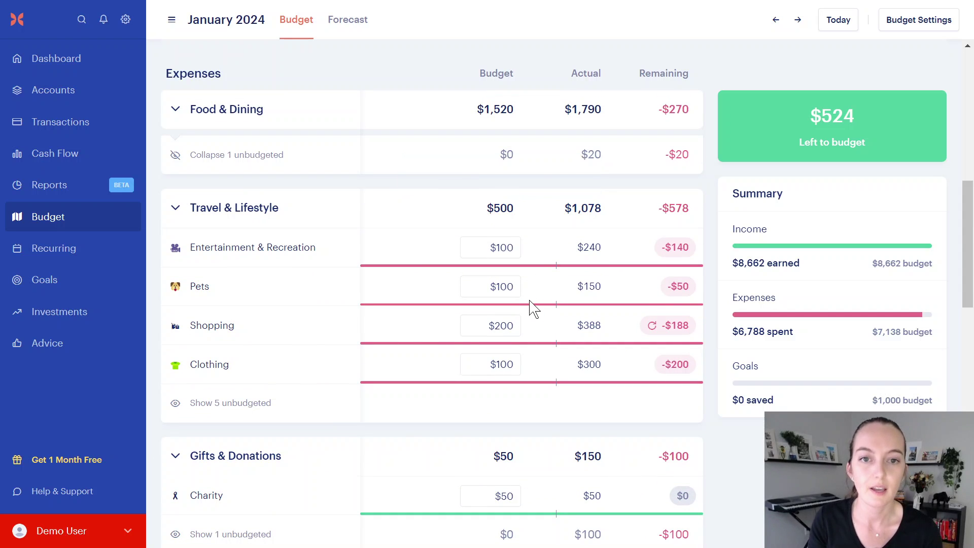
{"action": "scroll", "coordinate": [528, 310], "scroll_direction": "up", "scroll_amount": 5}
{"action": "scroll", "coordinate": [468, 304], "scroll_direction": "down", "scroll_amount": 15}
{"action": "scroll", "coordinate": [548, 281], "scroll_direction": "up", "scroll_amount": 8}
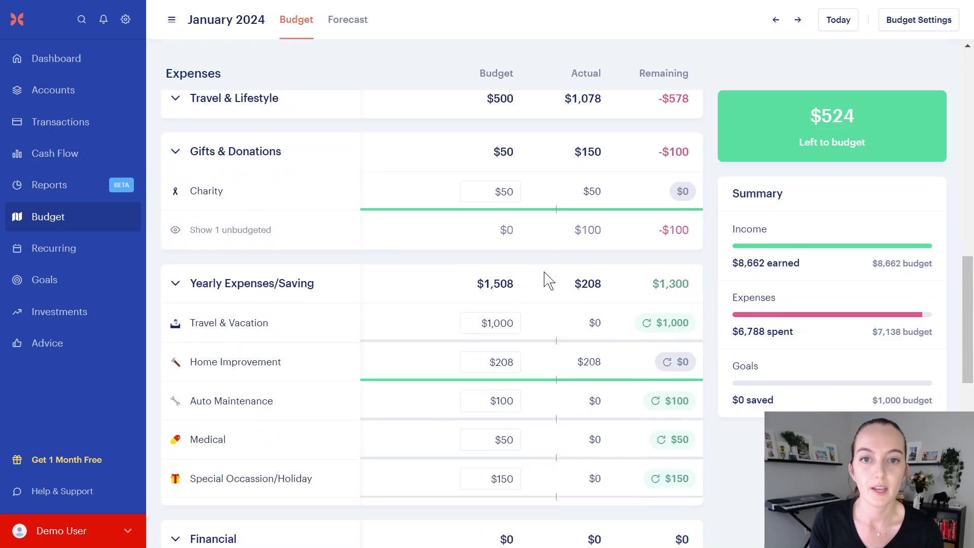
{"action": "scroll", "coordinate": [551, 274], "scroll_direction": "up", "scroll_amount": 4}
{"action": "scroll", "coordinate": [537, 192], "scroll_direction": "down", "scroll_amount": 3}
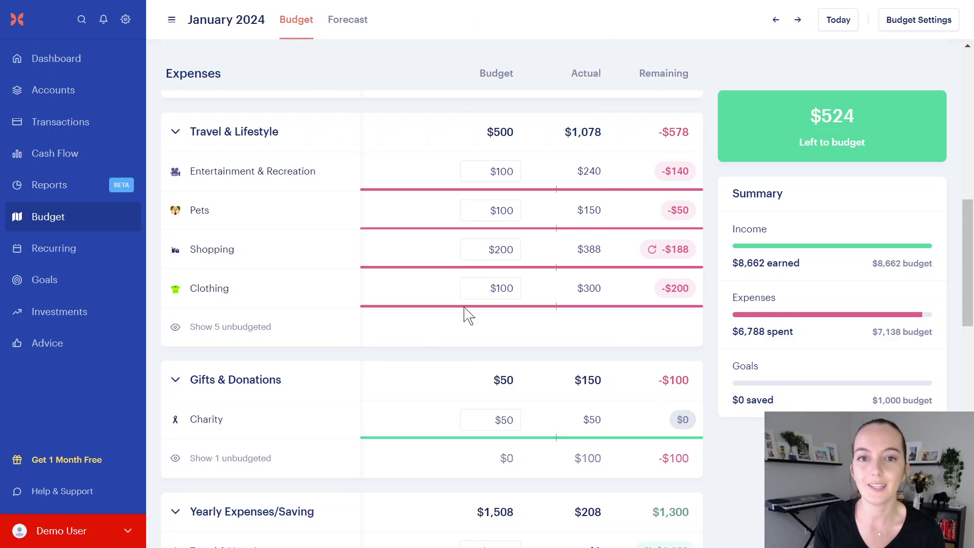
Move $251 of budget from Travel & Vacation to Groceries and check the Groceries row.
{"action": "scroll", "coordinate": [565, 318], "scroll_direction": "down", "scroll_amount": 1}
{"action": "scroll", "coordinate": [565, 318], "scroll_direction": "down", "scroll_amount": 3}
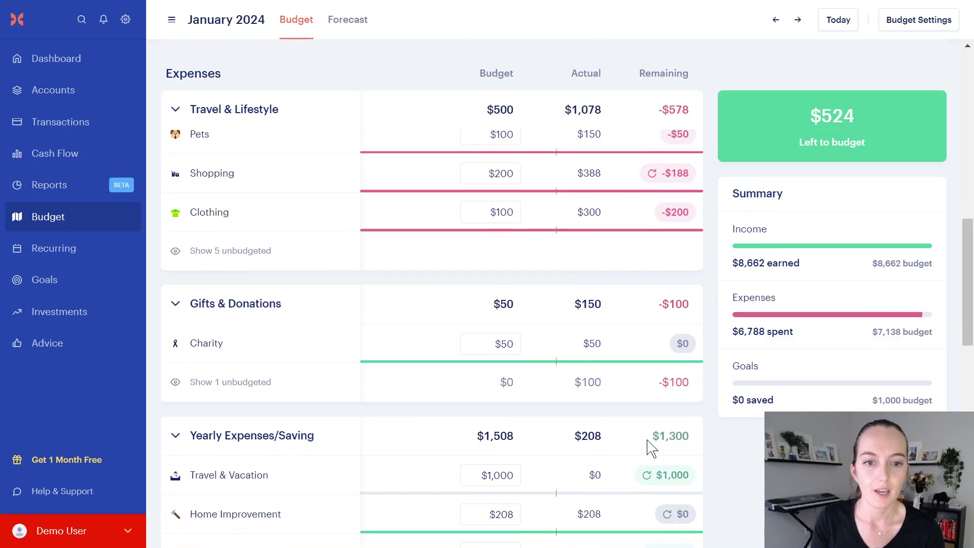
{"action": "left_click", "coordinate": [667, 482]}
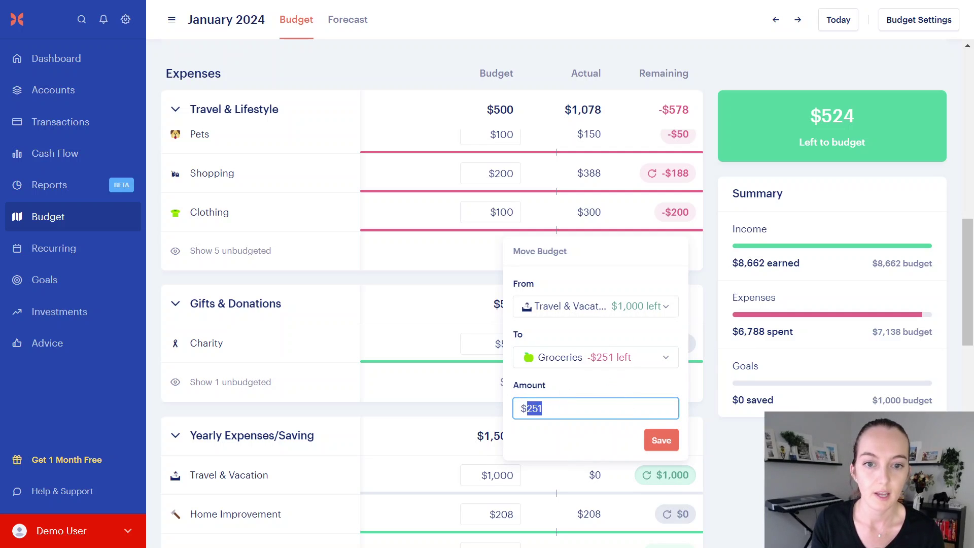
{"action": "left_click", "coordinate": [658, 443]}
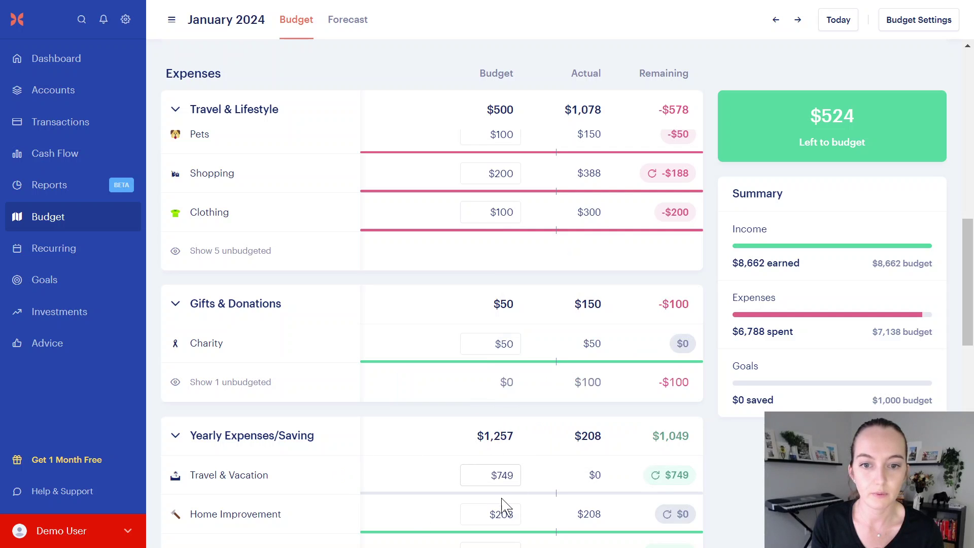
{"action": "scroll", "coordinate": [522, 450], "scroll_direction": "up", "scroll_amount": 5}
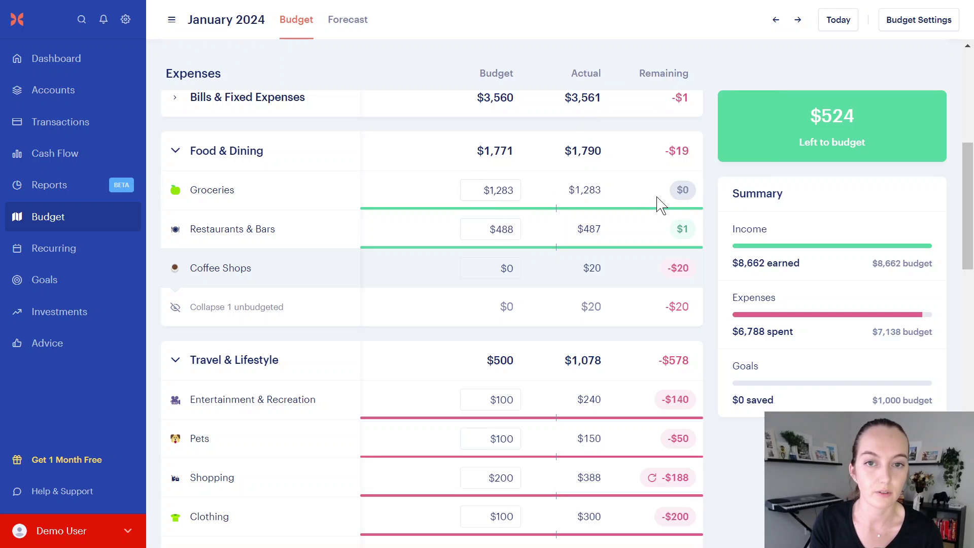
{"action": "scroll", "coordinate": [491, 182], "scroll_direction": "down", "scroll_amount": 6}
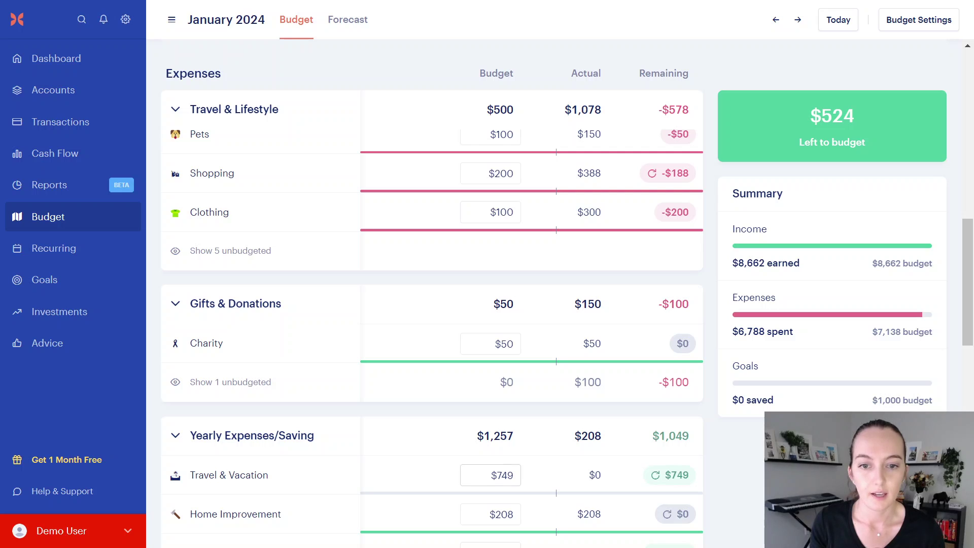
Reduce the Travel & Vacation budget to $500 for January only, without applying it to future months.
{"action": "scroll", "coordinate": [533, 445], "scroll_direction": "down", "scroll_amount": 2}
{"action": "left_click", "coordinate": [500, 401]}
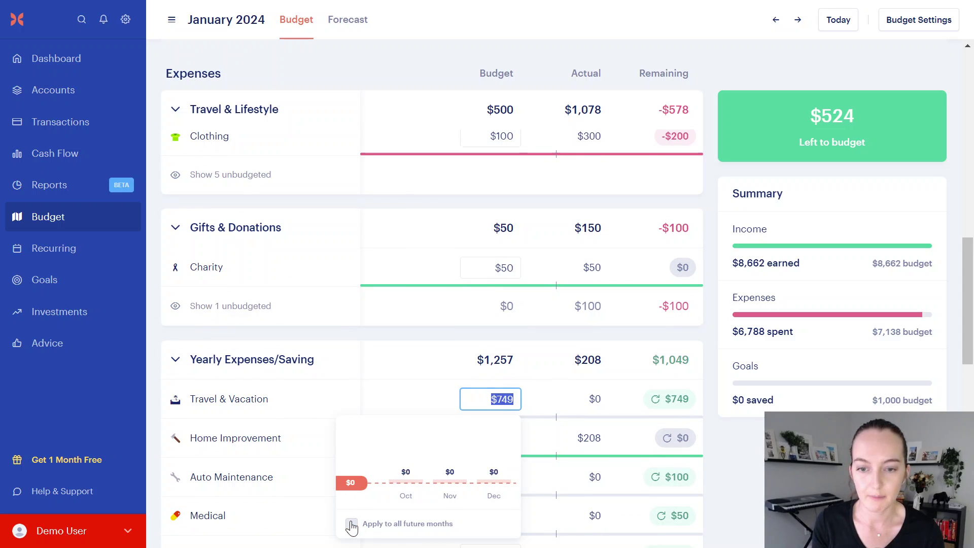
{"action": "type", "text": "500"}
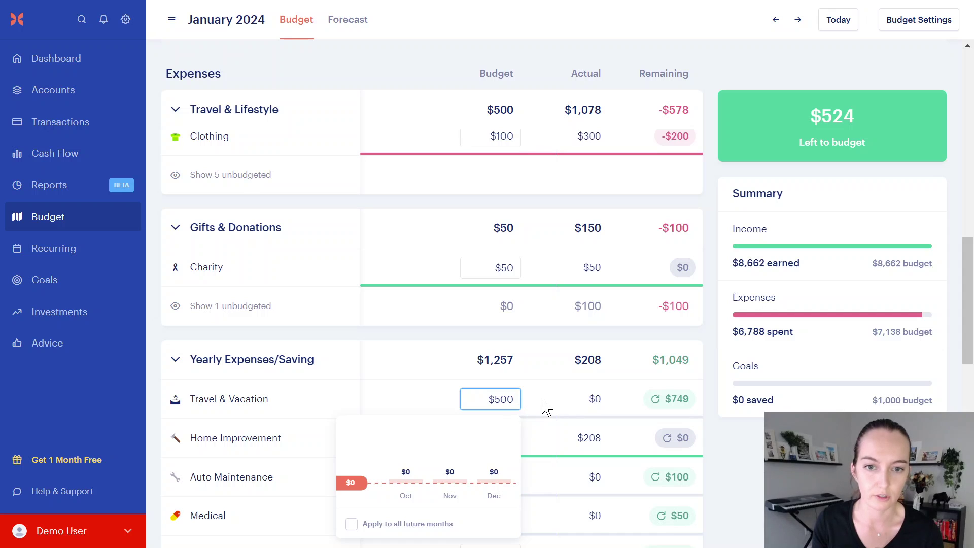
{"action": "key", "text": "Return"}
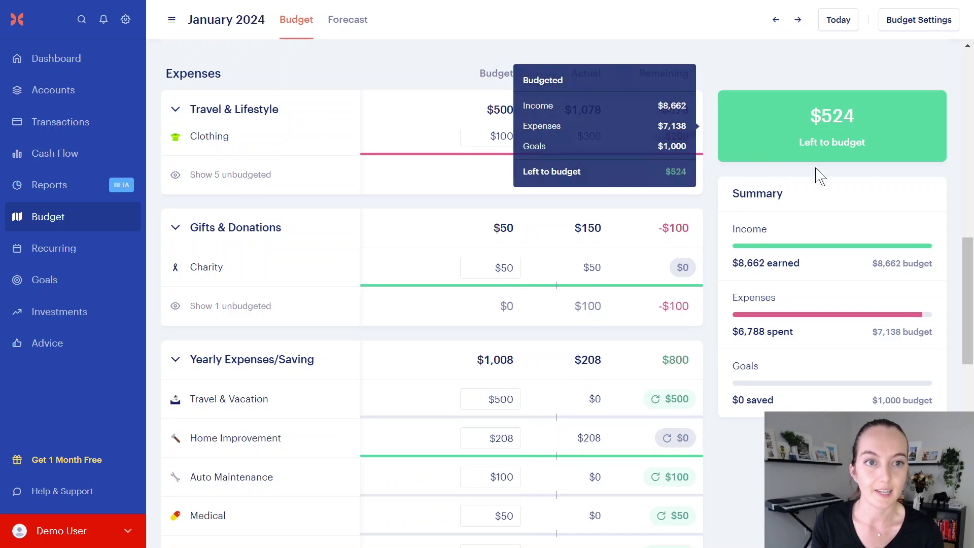
Set the Coffee Shops budget under Food & Dining to $20.
{"action": "scroll", "coordinate": [543, 320], "scroll_direction": "up", "scroll_amount": 5}
{"action": "scroll", "coordinate": [540, 314], "scroll_direction": "up", "scroll_amount": 2}
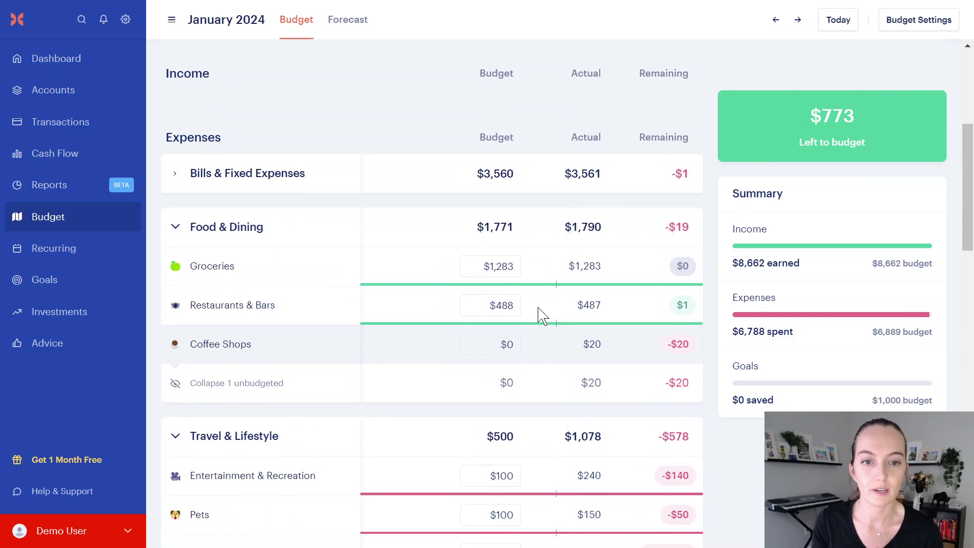
{"action": "scroll", "coordinate": [518, 294], "scroll_direction": "down", "scroll_amount": 2}
{"action": "left_click", "coordinate": [489, 268]}
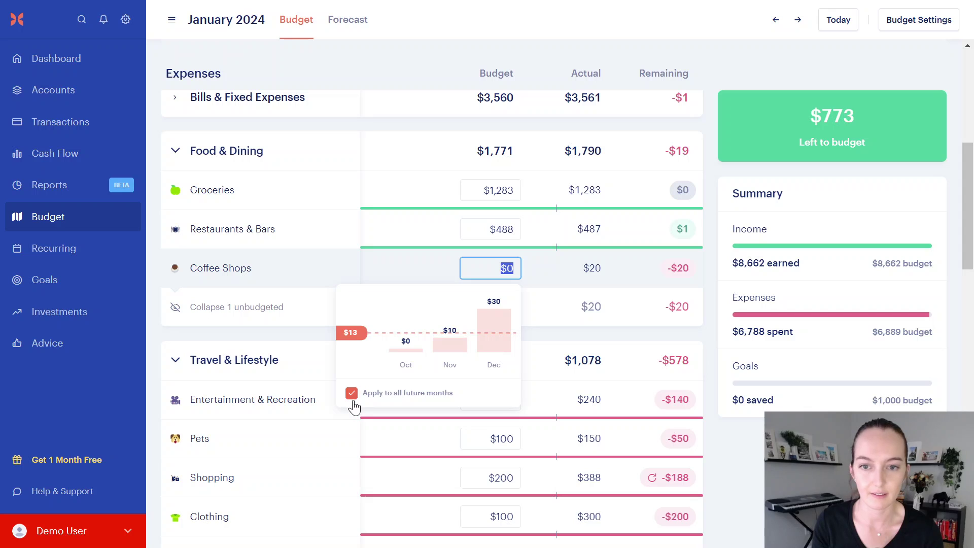
{"action": "type", "text": "20"}
{"action": "left_click", "coordinate": [551, 256]}
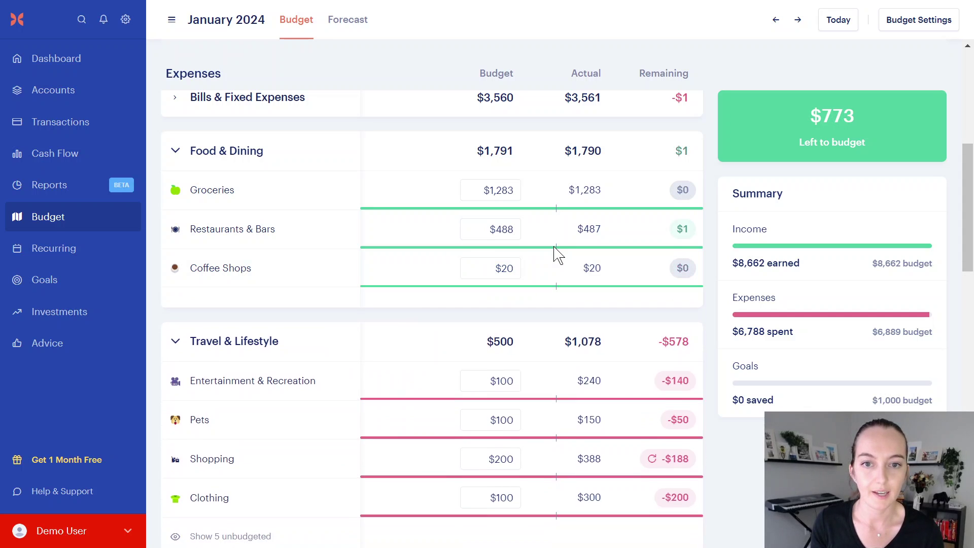
Set the Entertainment & Recreation budget to $240 and the Pets budget to $150, without applying them to future months.
{"action": "scroll", "coordinate": [551, 256], "scroll_direction": "down", "scroll_amount": 2}
{"action": "left_click", "coordinate": [490, 292]}
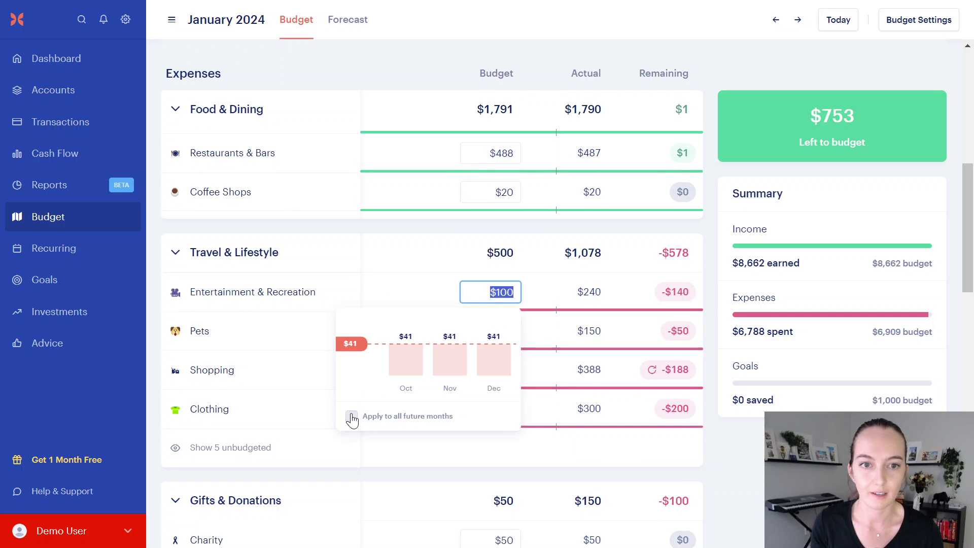
{"action": "type", "text": "240"}
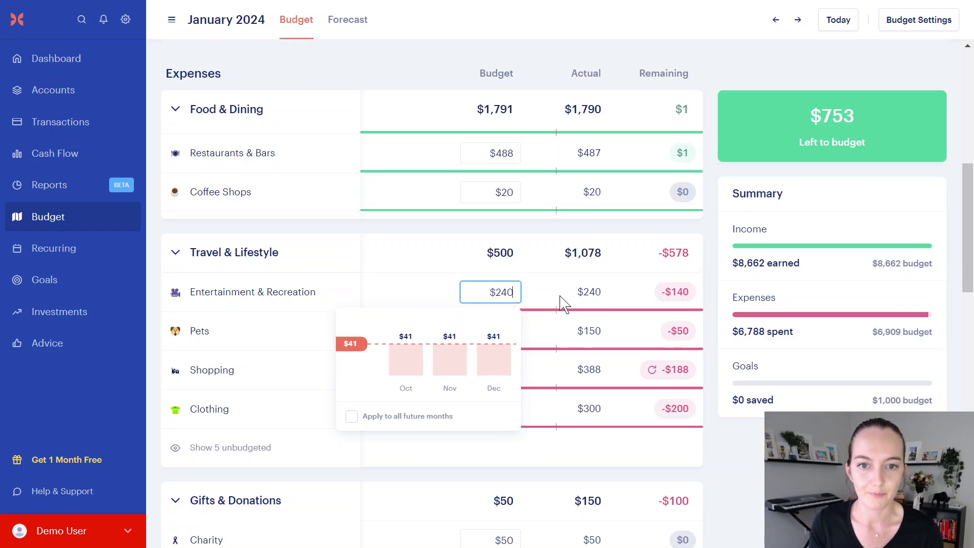
{"action": "key", "text": "Tab"}
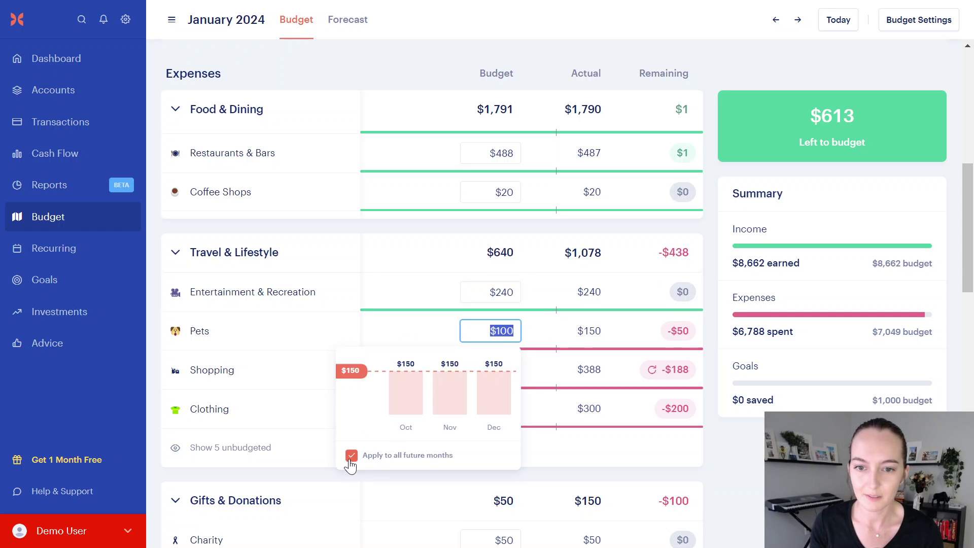
{"action": "left_click", "coordinate": [351, 455]}
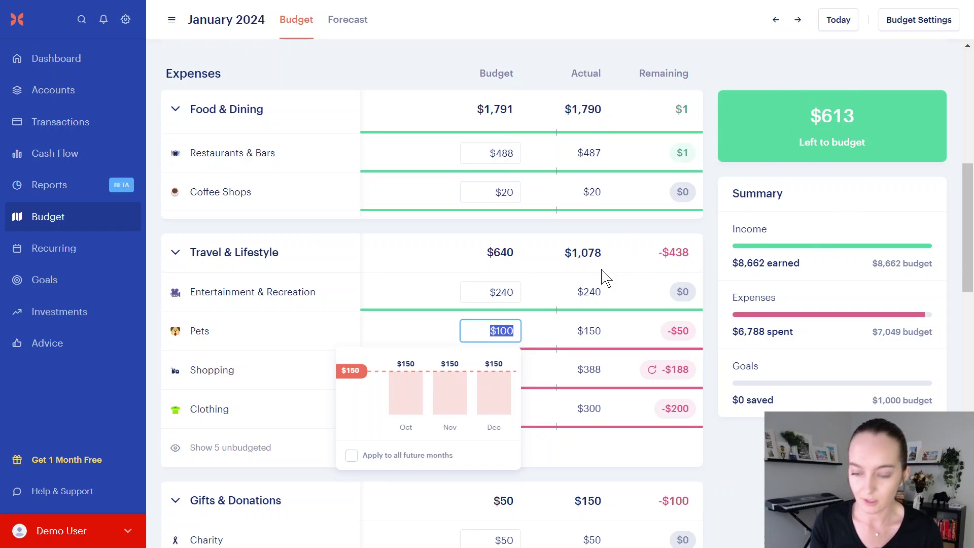
{"action": "type", "text": "150"}
{"action": "key", "text": "Return"}
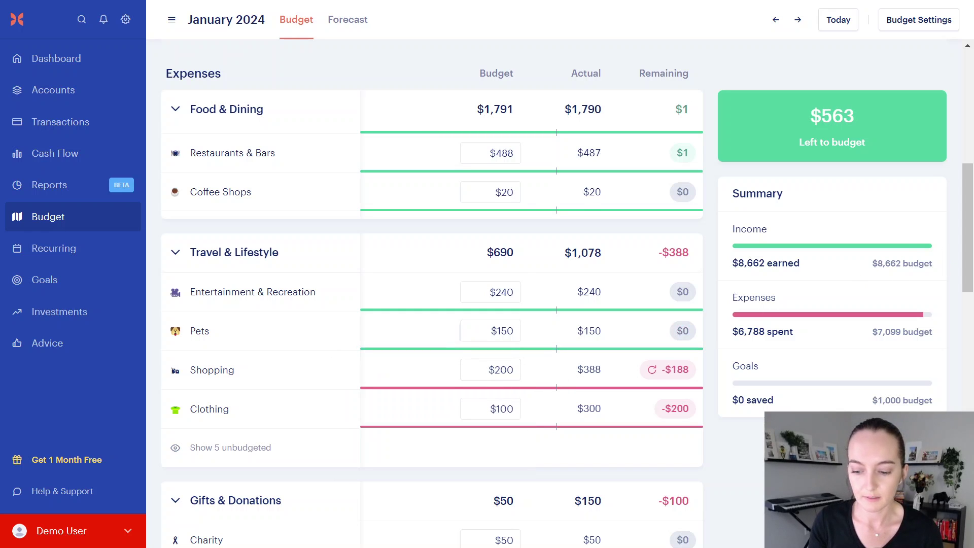
Set the Shopping budget to $388 and the Clothing budget to $300, without applying them to future months.
{"action": "left_click", "coordinate": [490, 369]}
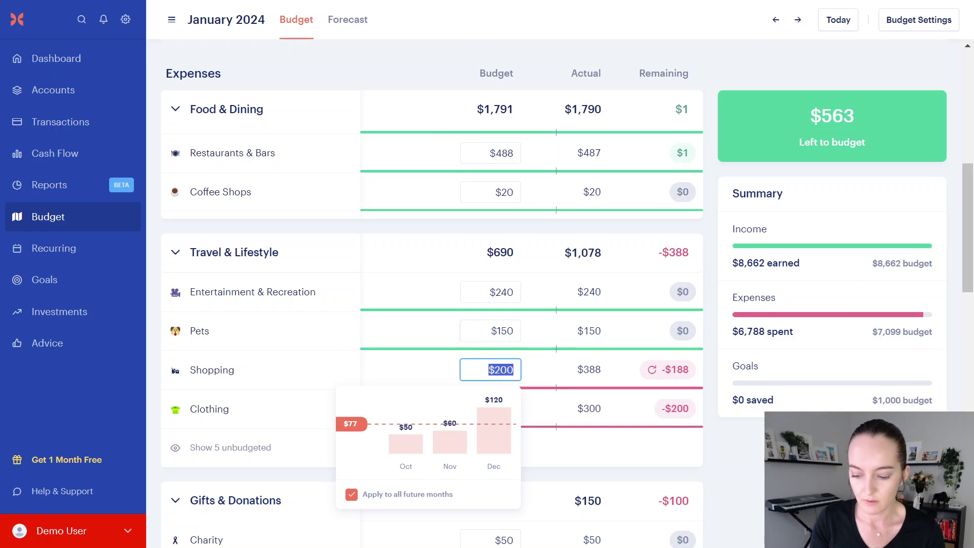
{"action": "type", "text": "388"}
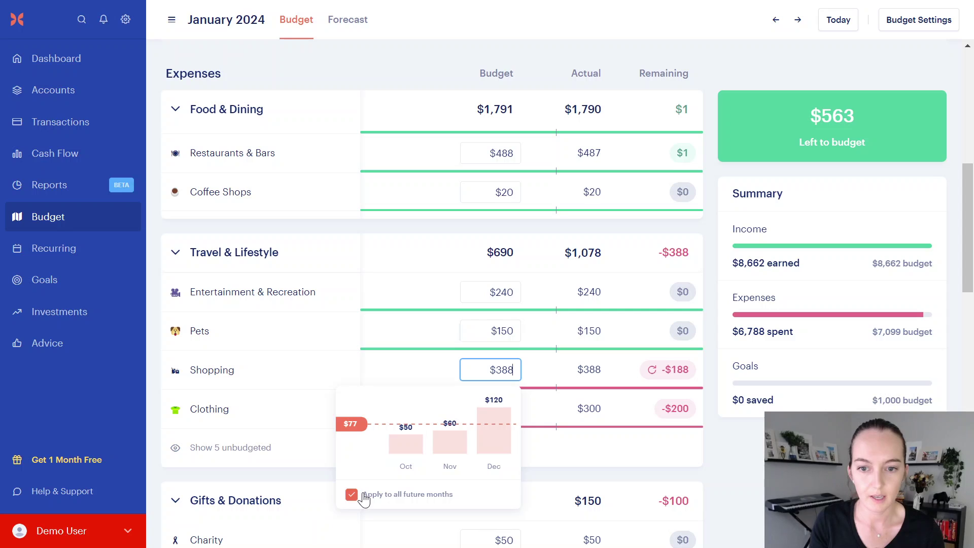
{"action": "left_click", "coordinate": [352, 495]}
{"action": "key", "text": "Tab"}
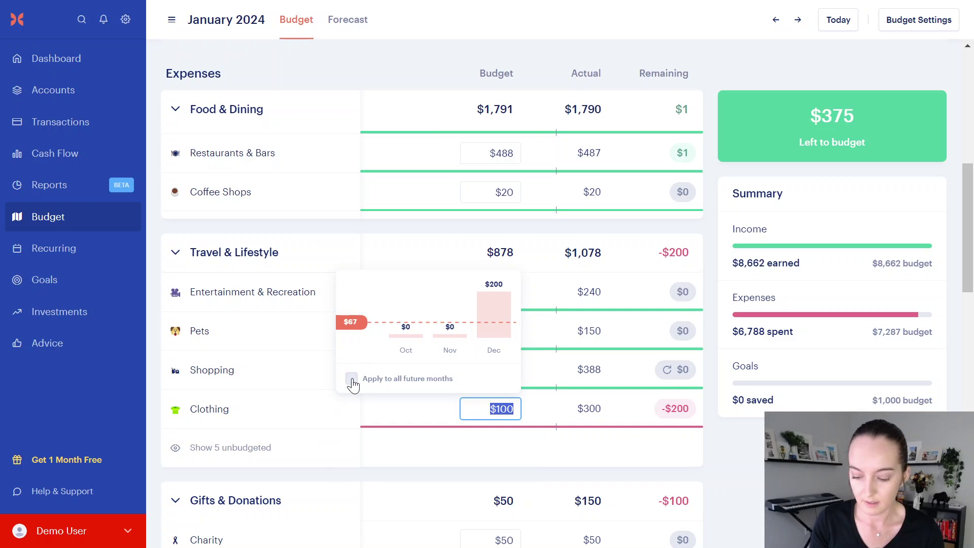
{"action": "type", "text": "300"}
{"action": "left_click", "coordinate": [542, 418]}
Reveal the unbudgeted category under Gifts & Donations and set the Gifts budget to $100.
{"action": "scroll", "coordinate": [543, 419], "scroll_direction": "down", "scroll_amount": 3}
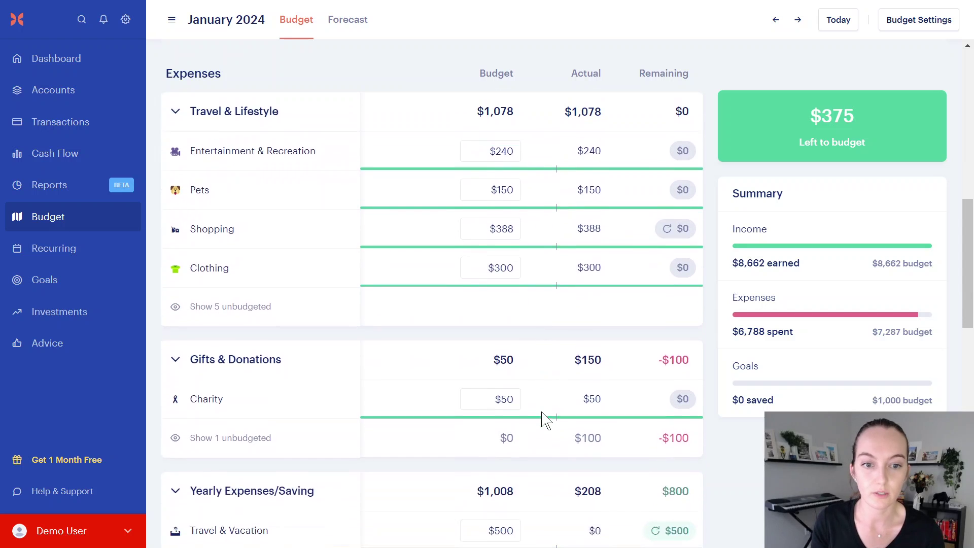
{"action": "left_click", "coordinate": [274, 277]}
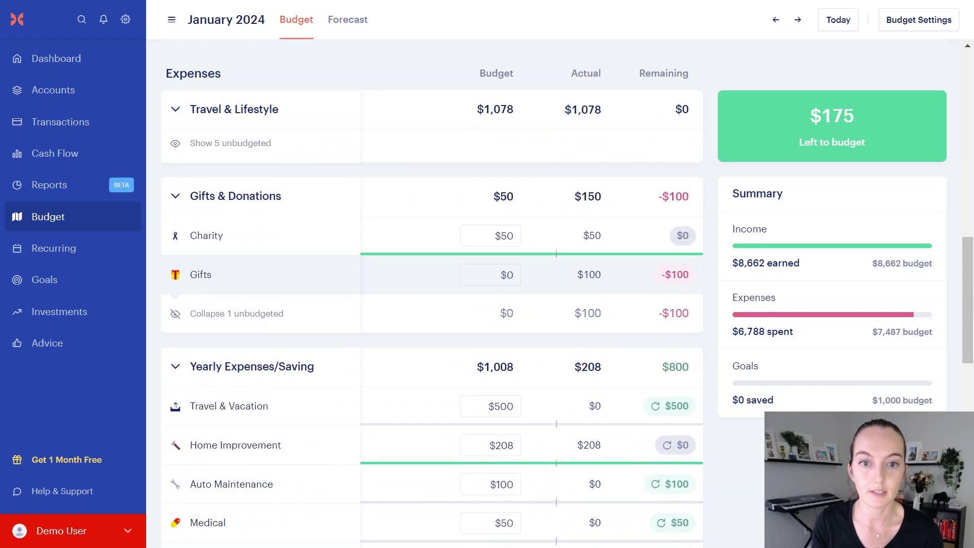
{"action": "left_click", "coordinate": [490, 275]}
{"action": "type", "text": "100"}
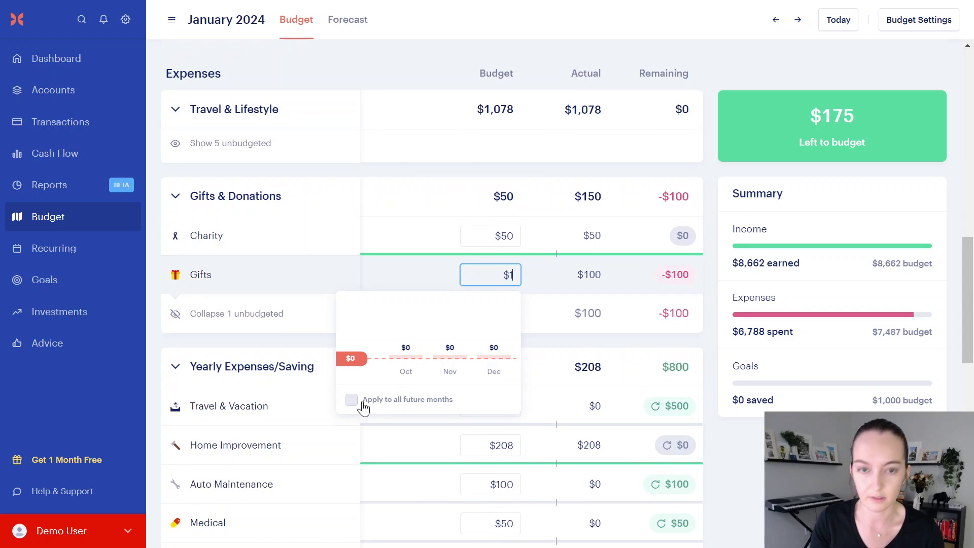
{"action": "left_click", "coordinate": [547, 302]}
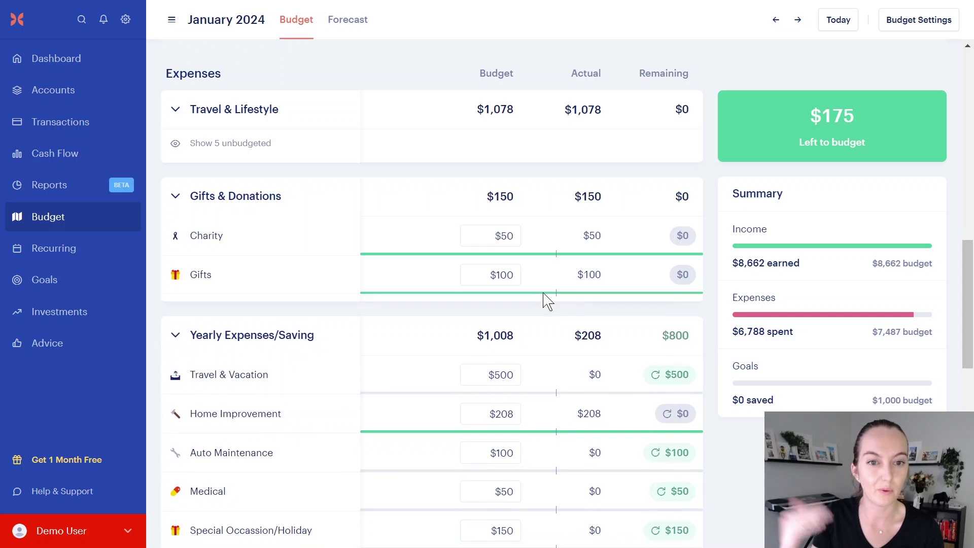
Assign the remaining money to Travel & Vacation by setting its budget to $575 for January only.
{"action": "scroll", "coordinate": [547, 302], "scroll_direction": "down", "scroll_amount": 3}
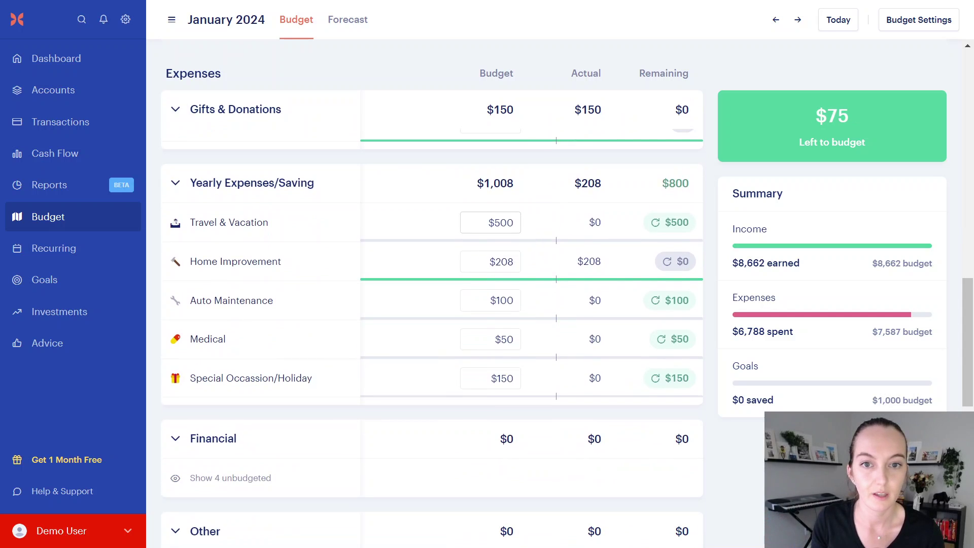
{"action": "left_click", "coordinate": [493, 223]}
{"action": "mouse_move", "coordinate": [938, 97]}
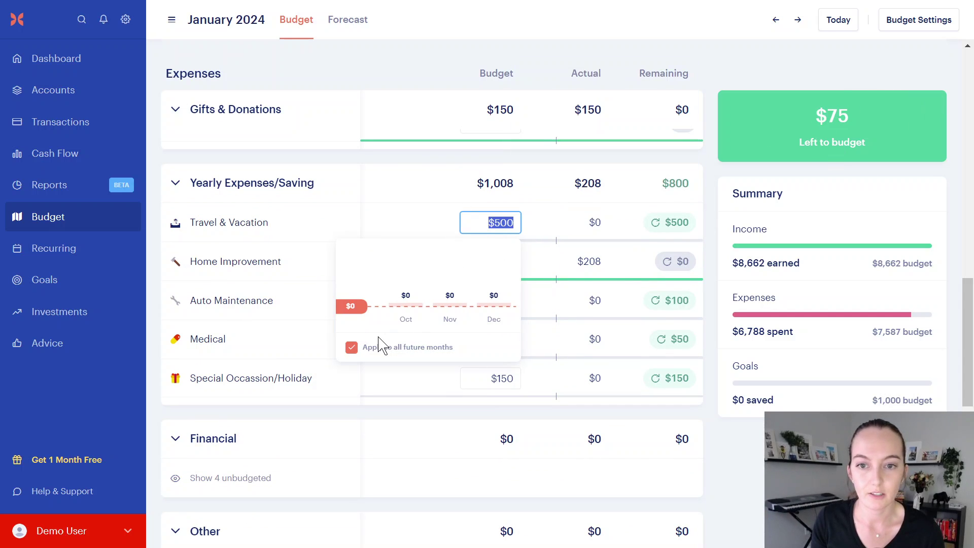
{"action": "type", "text": "575"}
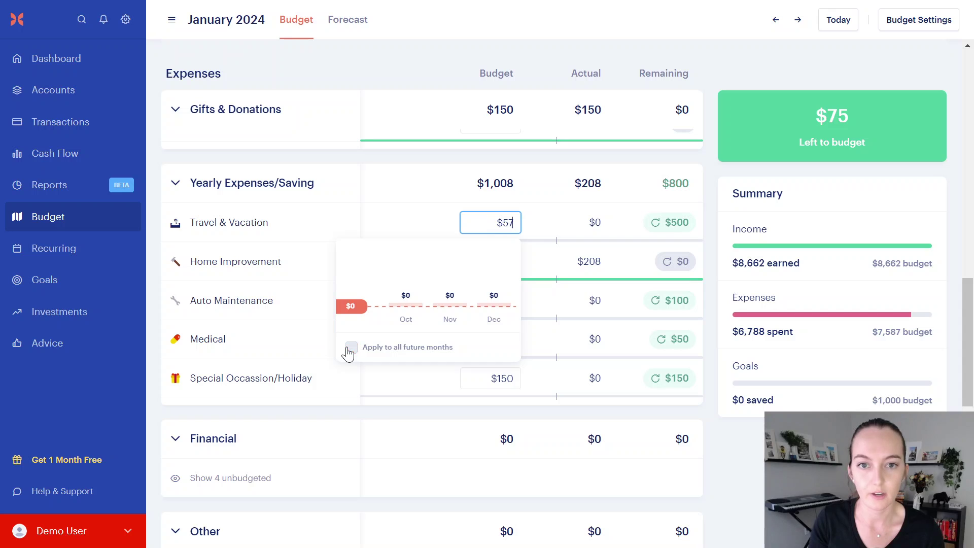
{"action": "left_click", "coordinate": [555, 231]}
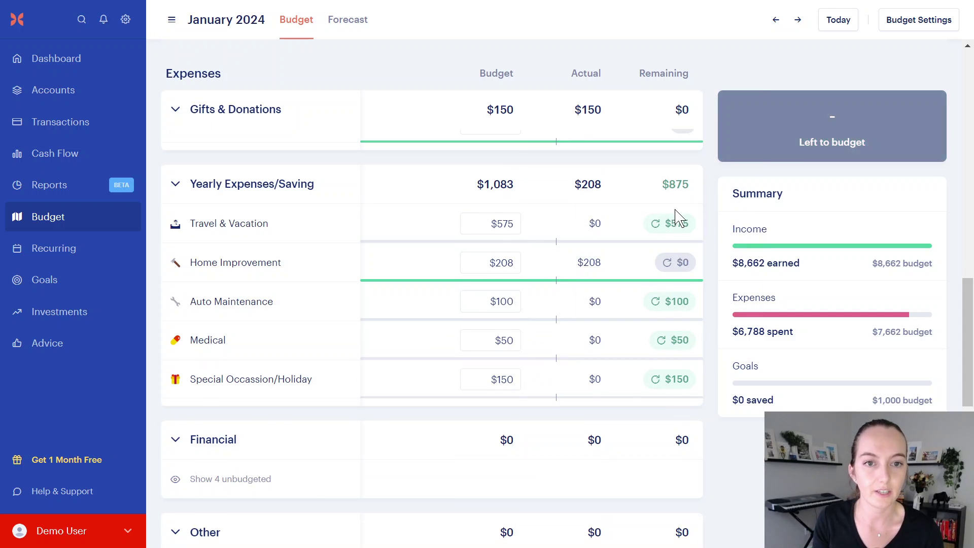
Review the remaining amounts in every expense group and the rollover details of the Yearly Expenses/Saving categories.
{"action": "scroll", "coordinate": [675, 256], "scroll_direction": "up", "scroll_amount": 15}
{"action": "scroll", "coordinate": [675, 251], "scroll_direction": "down", "scroll_amount": 6}
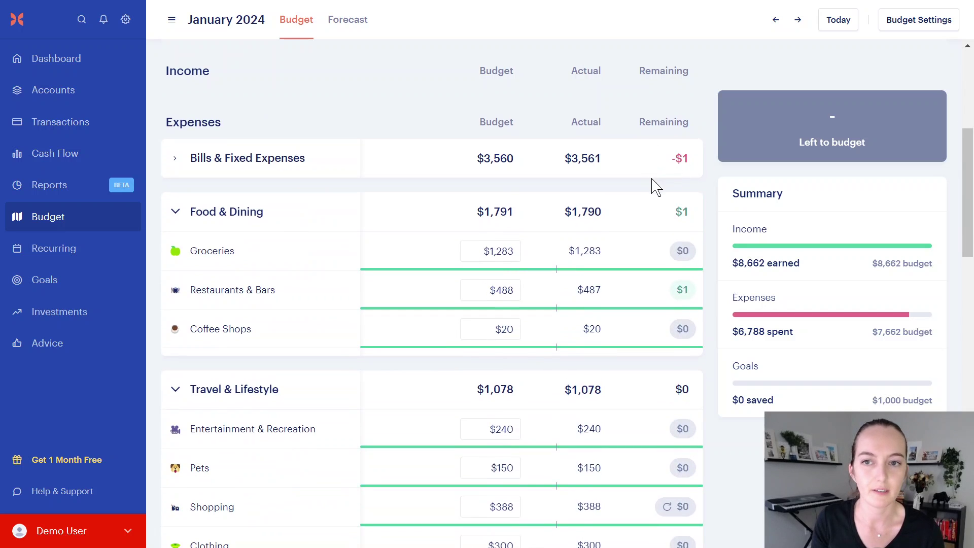
{"action": "scroll", "coordinate": [658, 198], "scroll_direction": "down", "scroll_amount": 10}
{"action": "mouse_move", "coordinate": [683, 283]}
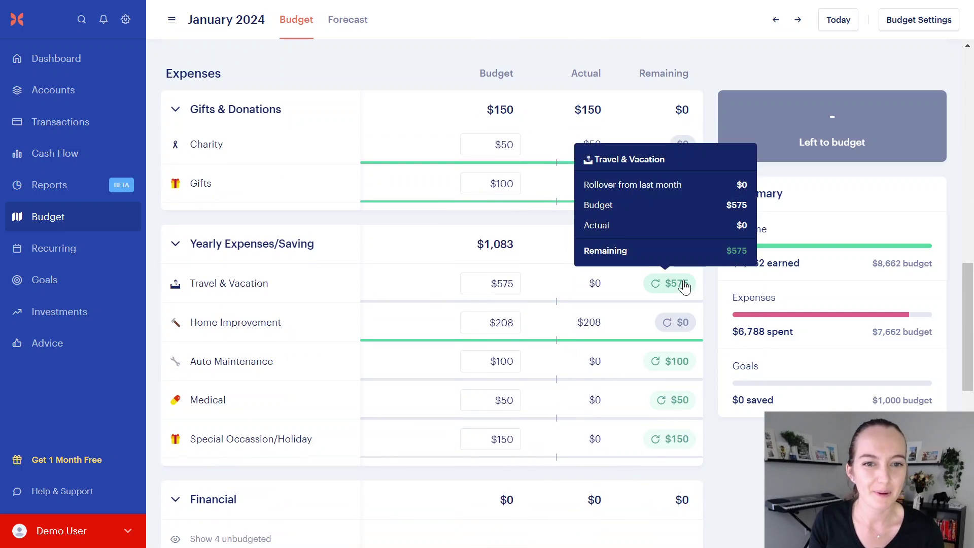
{"action": "scroll", "coordinate": [685, 284], "scroll_direction": "up", "scroll_amount": 11}
{"action": "scroll", "coordinate": [687, 257], "scroll_direction": "down", "scroll_amount": 3}
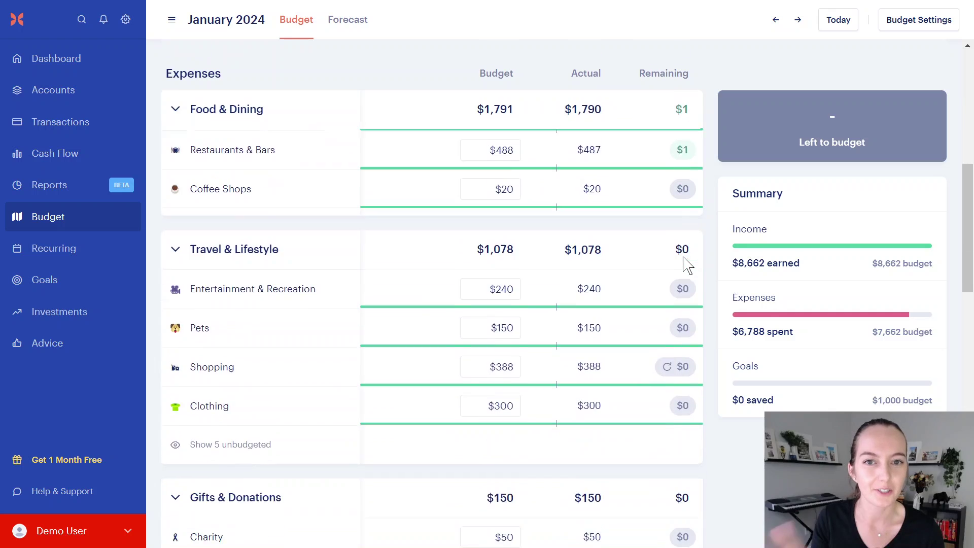
{"action": "scroll", "coordinate": [686, 263], "scroll_direction": "down", "scroll_amount": 12}
{"action": "scroll", "coordinate": [685, 263], "scroll_direction": "up", "scroll_amount": 5}
{"action": "mouse_move", "coordinate": [685, 263]}
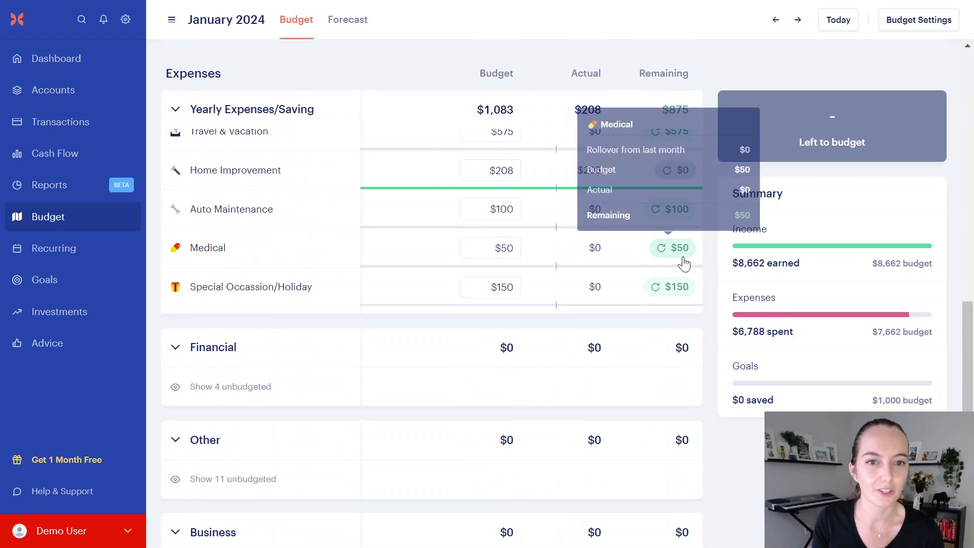
{"action": "scroll", "coordinate": [682, 267], "scroll_direction": "up", "scroll_amount": 3}
{"action": "mouse_move", "coordinate": [665, 322]}
{"action": "scroll", "coordinate": [666, 321], "scroll_direction": "down", "scroll_amount": 2}
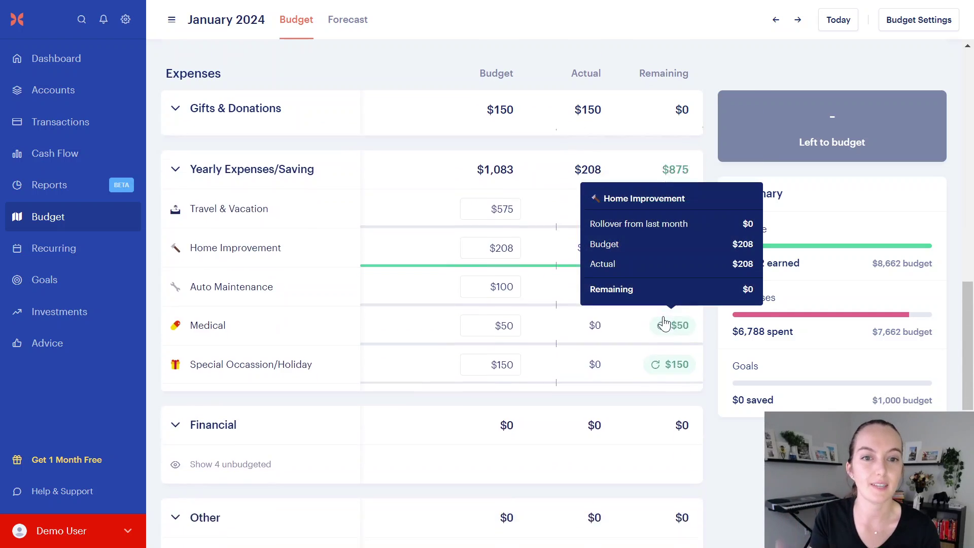
Examine the total expenses, the Retirement contribution and the left-to-budget total against the budgeted income.
{"action": "scroll", "coordinate": [665, 322], "scroll_direction": "down", "scroll_amount": 8}
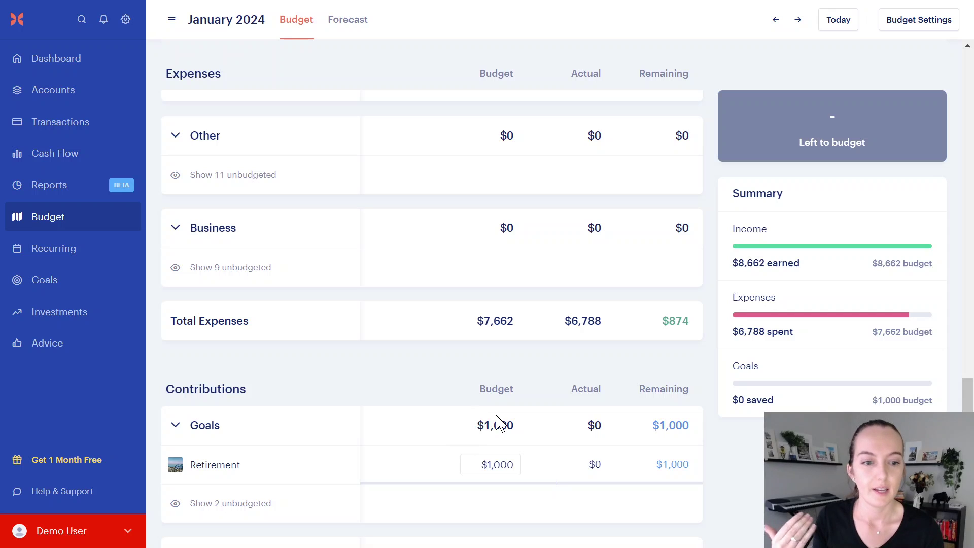
{"action": "scroll", "coordinate": [522, 424], "scroll_direction": "down", "scroll_amount": 2}
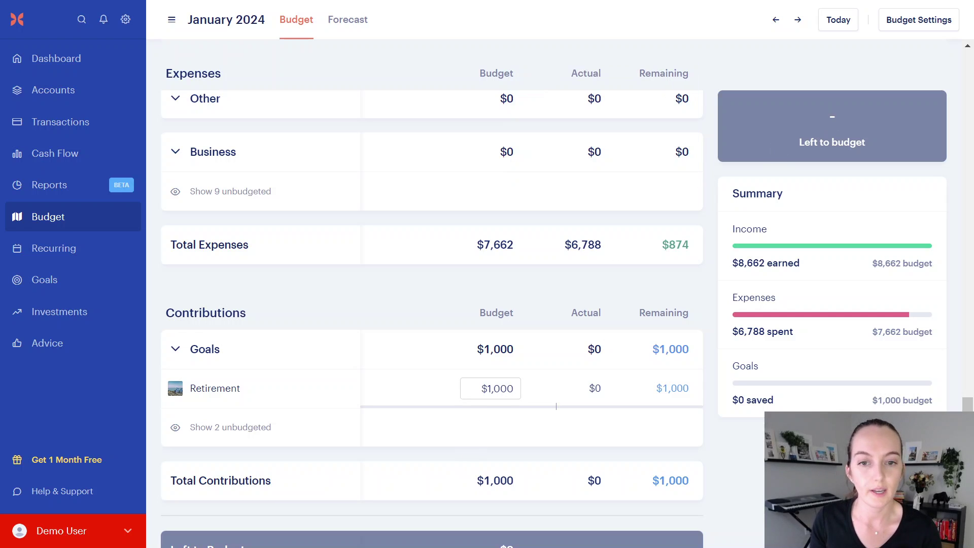
{"action": "scroll", "coordinate": [620, 467], "scroll_direction": "up", "scroll_amount": 5}
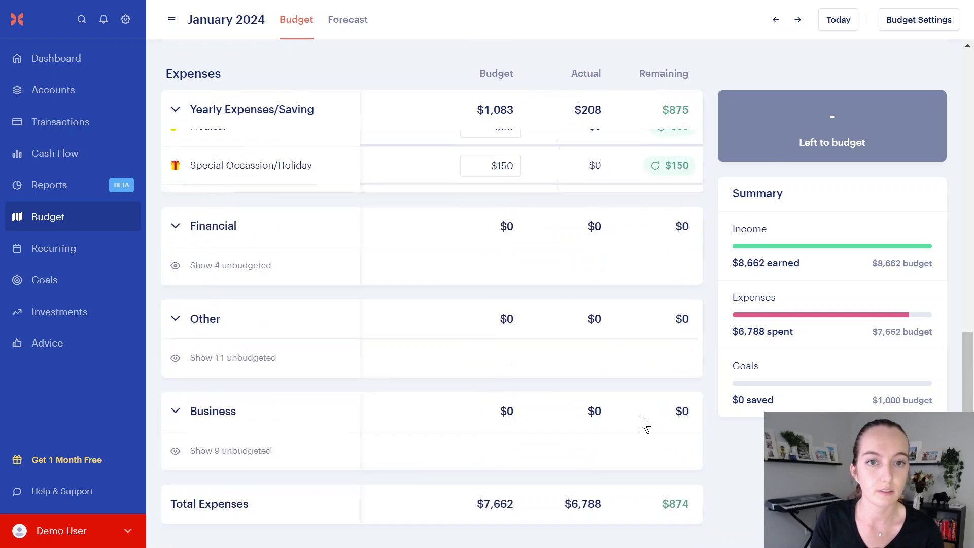
{"action": "scroll", "coordinate": [492, 194], "scroll_direction": "down", "scroll_amount": 5}
{"action": "scroll", "coordinate": [492, 203], "scroll_direction": "up", "scroll_amount": 10}
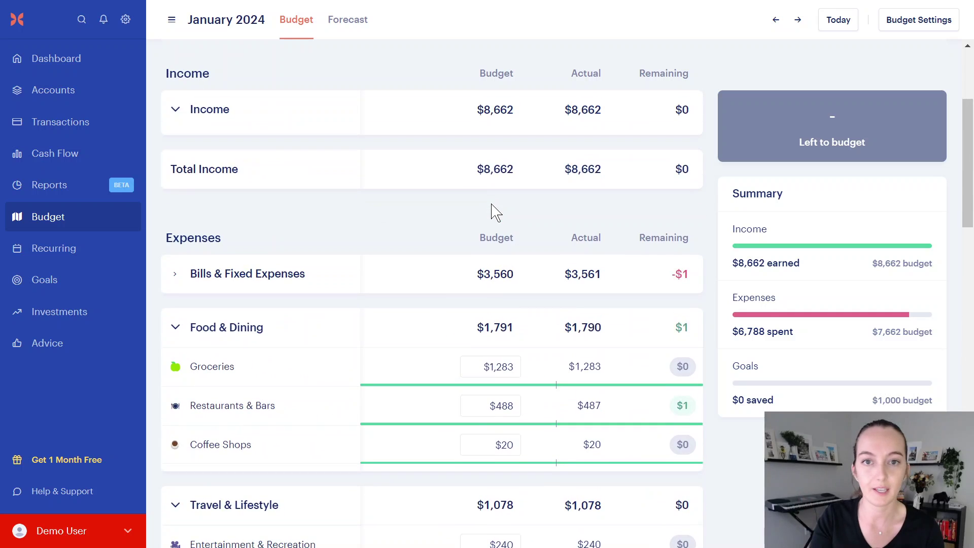
{"action": "scroll", "coordinate": [493, 208], "scroll_direction": "down", "scroll_amount": 8}
{"action": "scroll", "coordinate": [486, 428], "scroll_direction": "down", "scroll_amount": 3}
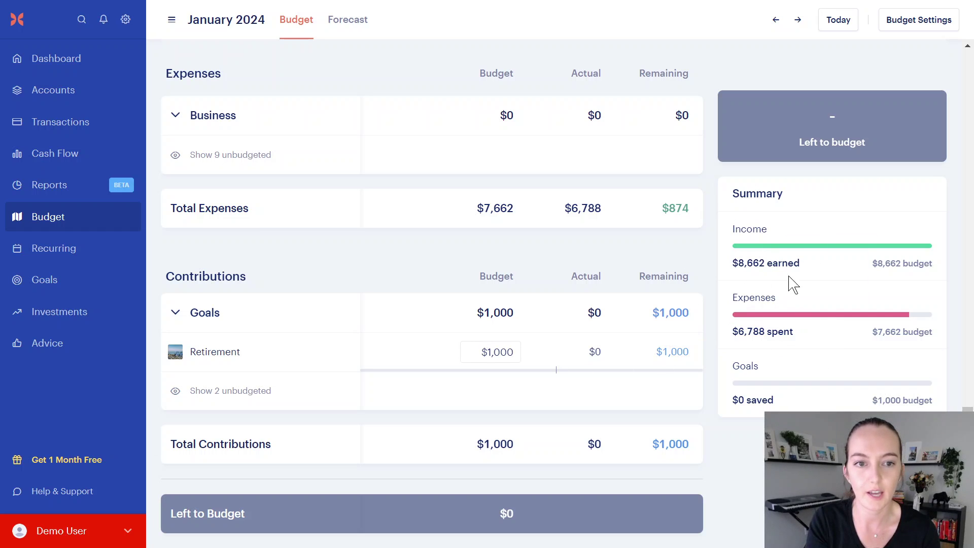
Check the January 2024 cash flow summary, and return to the budget to review the yearly savings categories and left-to-budget breakdown.
{"action": "left_click", "coordinate": [70, 189]}
{"action": "left_click", "coordinate": [68, 154]}
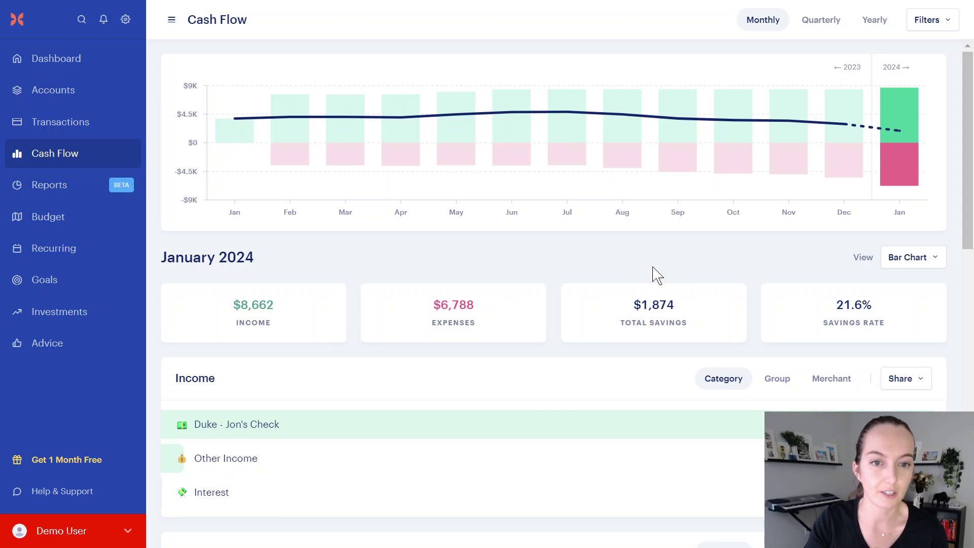
{"action": "left_click", "coordinate": [77, 219]}
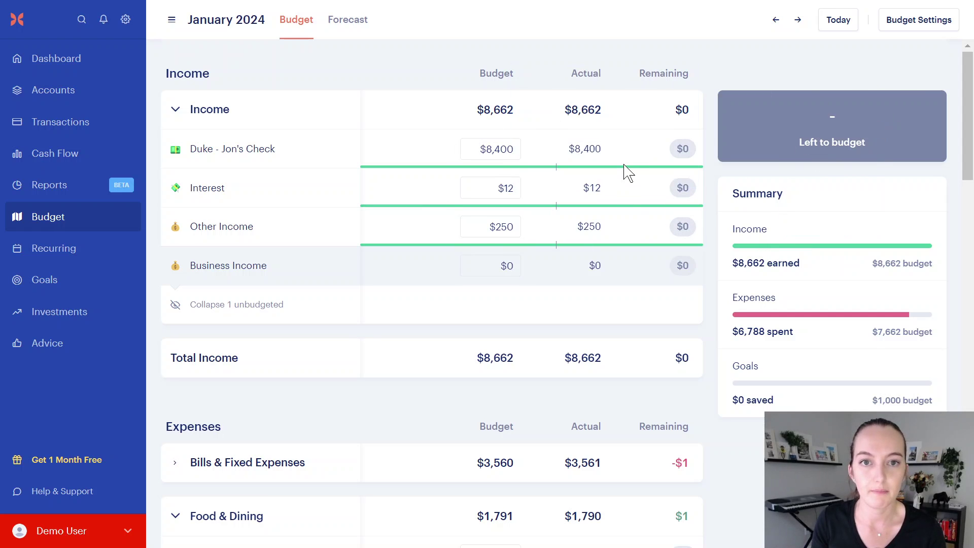
{"action": "scroll", "coordinate": [628, 173], "scroll_direction": "down", "scroll_amount": 15}
{"action": "mouse_move", "coordinate": [717, 124]}
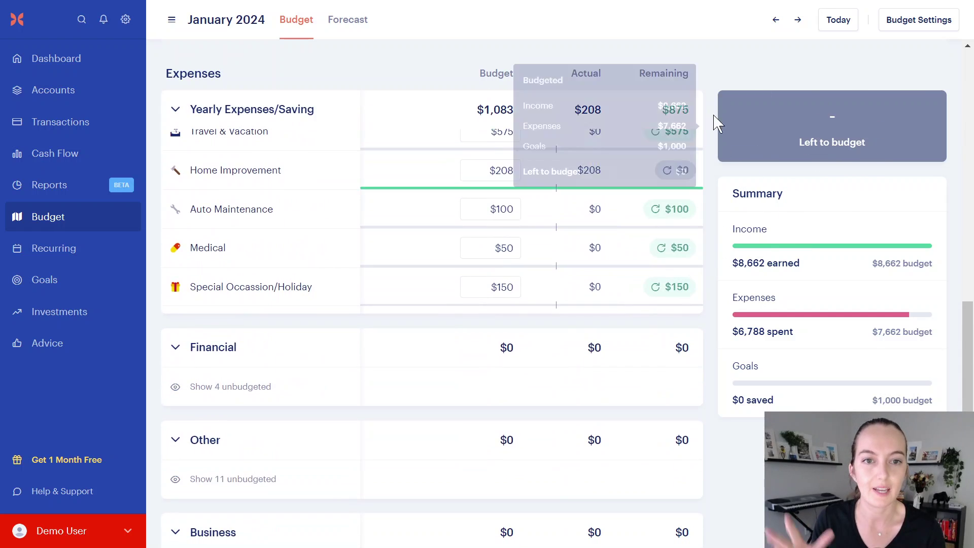